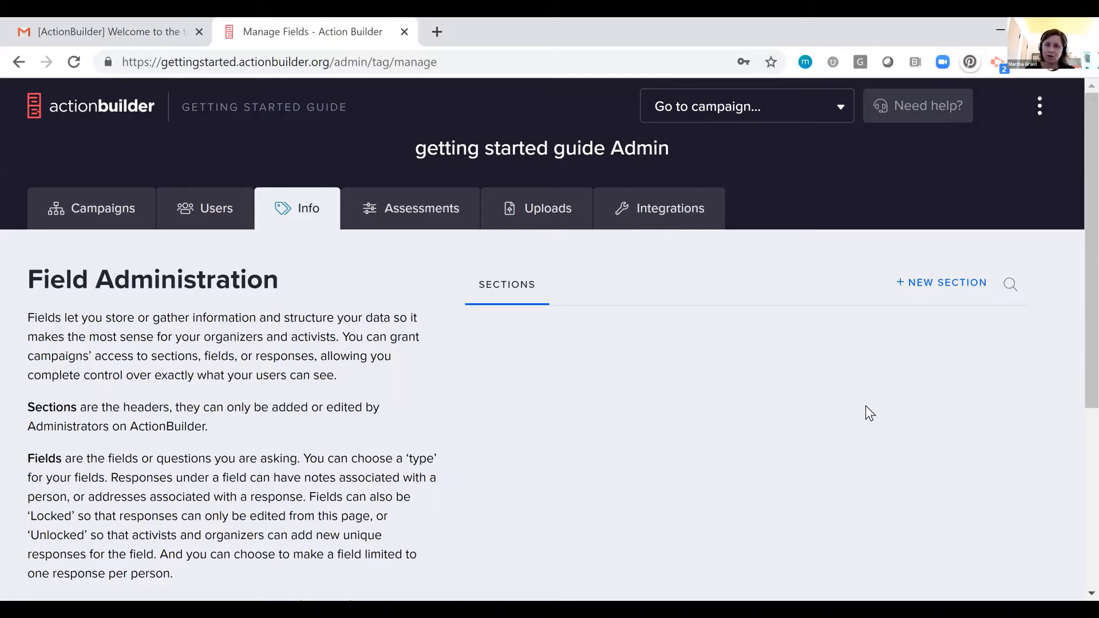
Create a new section with the header Activism, keeping its default campaign access
{"action": "left_click", "coordinate": [934, 288]}
{"action": "left_click", "coordinate": [617, 462]}
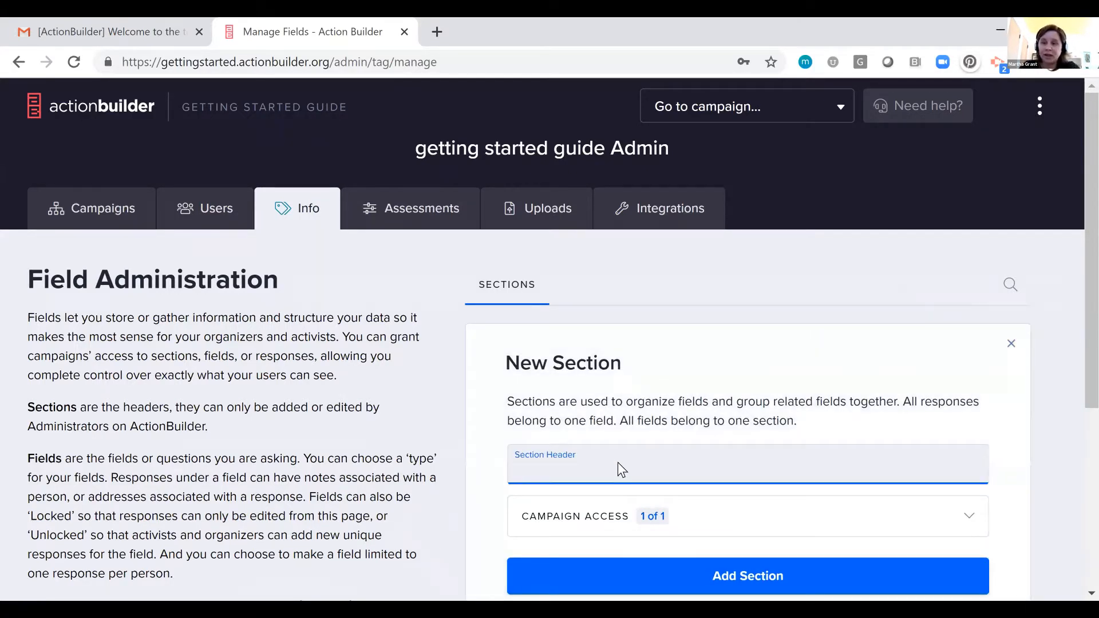
{"action": "type", "text": "Activism"}
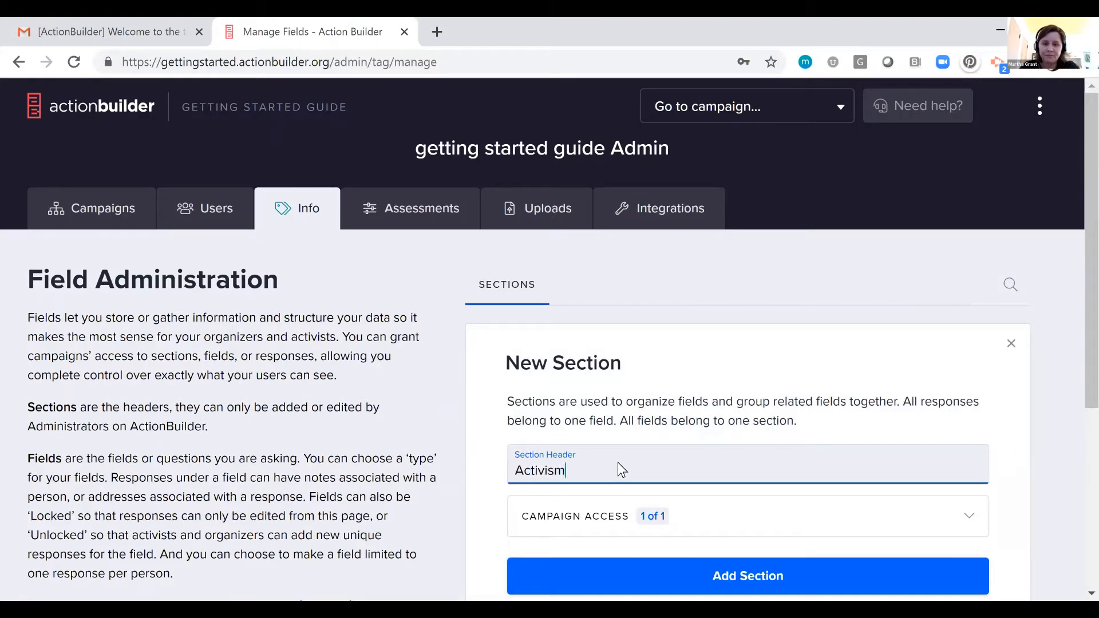
{"action": "left_click", "coordinate": [747, 575]}
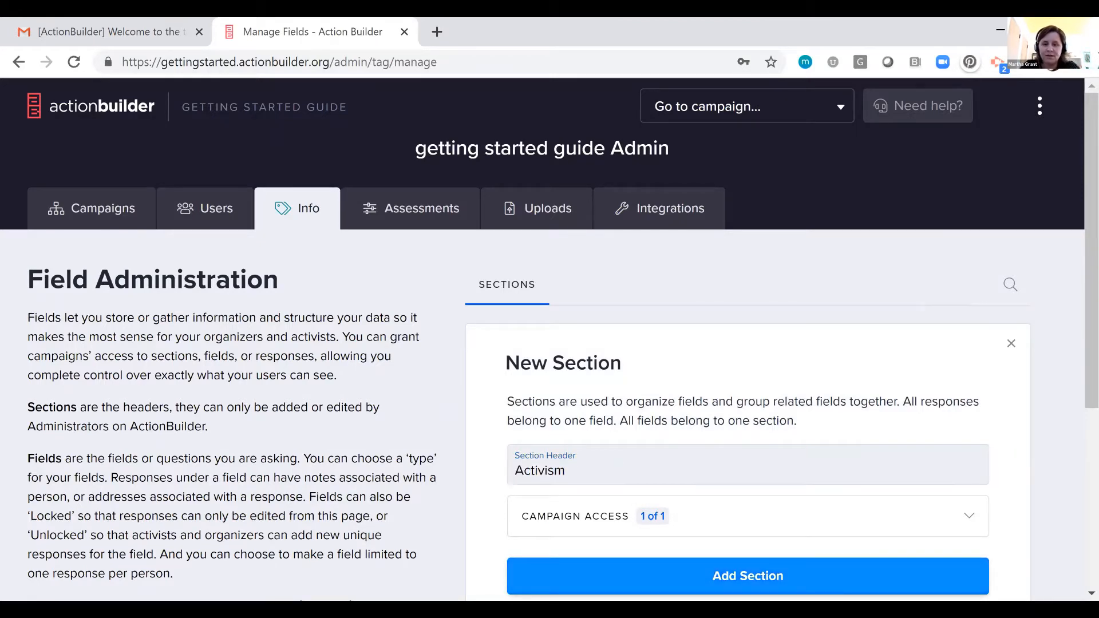
{"action": "scroll", "coordinate": [636, 523], "scroll_direction": "down", "scroll_amount": 5}
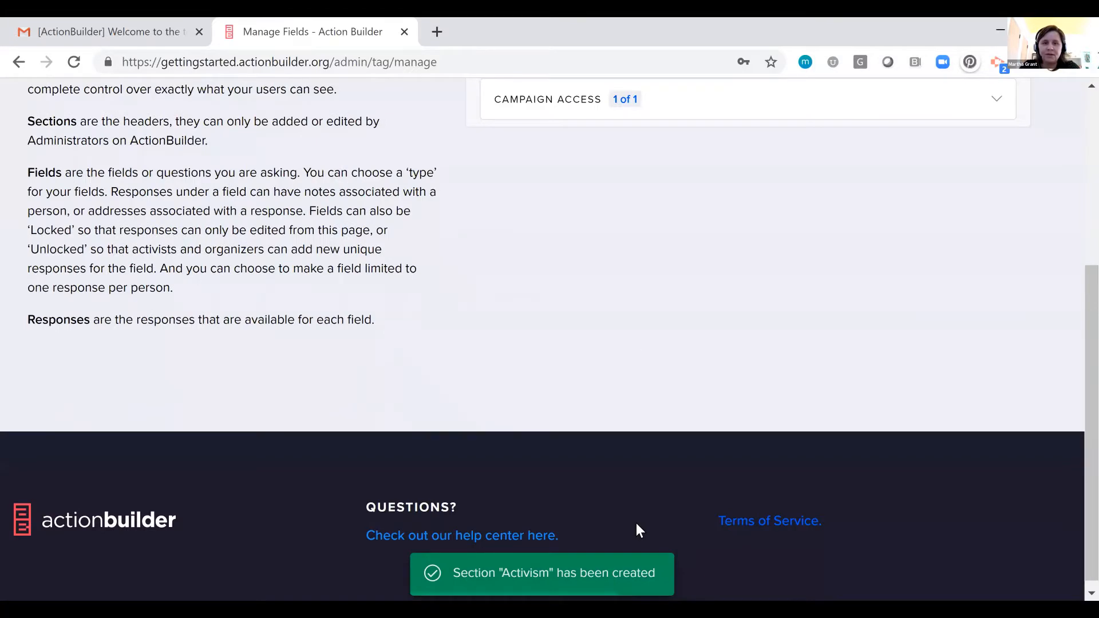
{"action": "scroll", "coordinate": [617, 370], "scroll_direction": "up", "scroll_amount": 4}
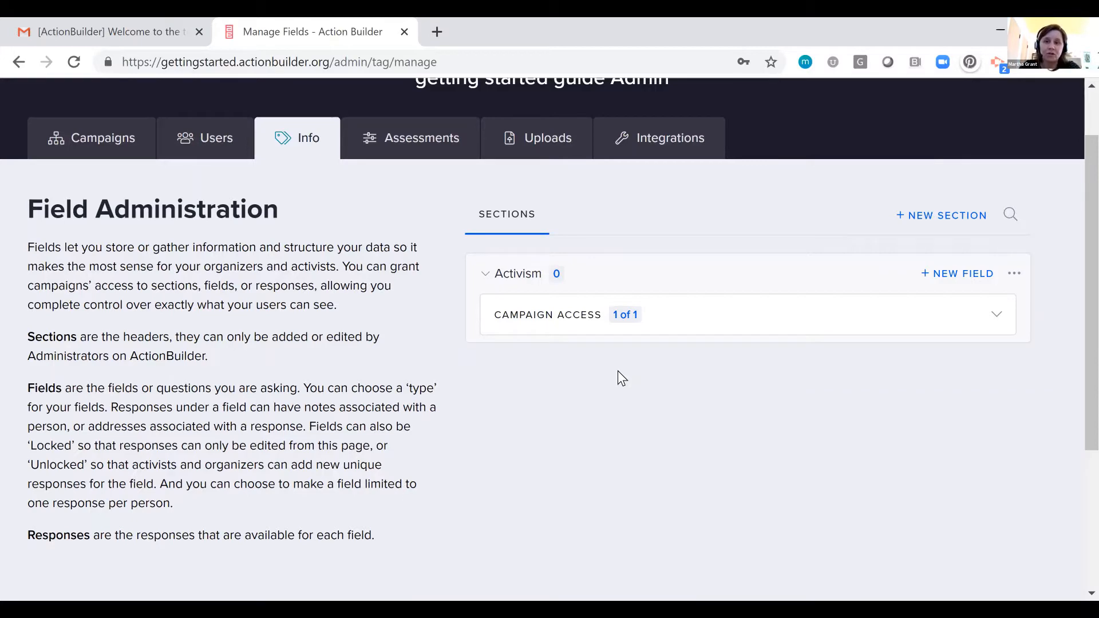
Add a field named Action Participation to the Activism section, with type Date and restriction Unlocked, and save it
{"action": "left_click", "coordinate": [937, 275]}
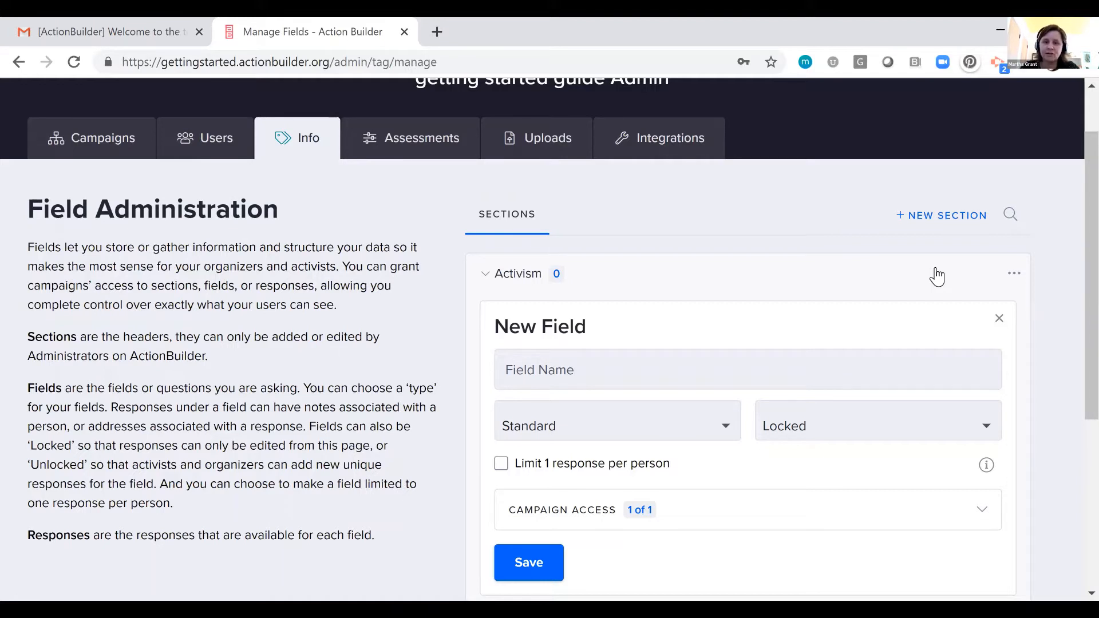
{"action": "left_click", "coordinate": [646, 364]}
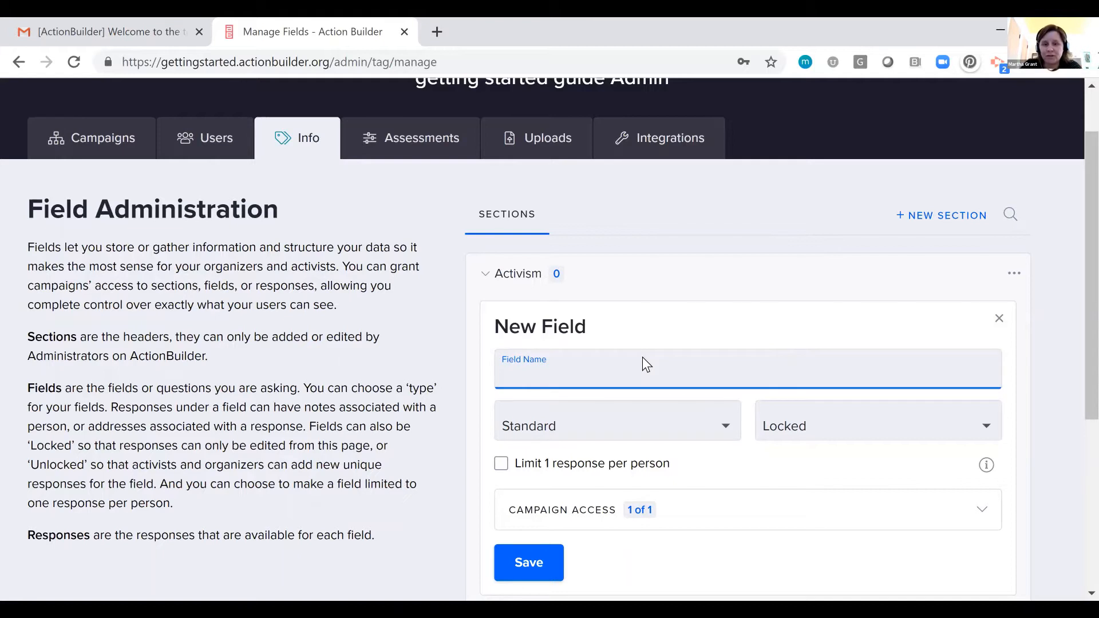
{"action": "type", "text": "Action Participa"}
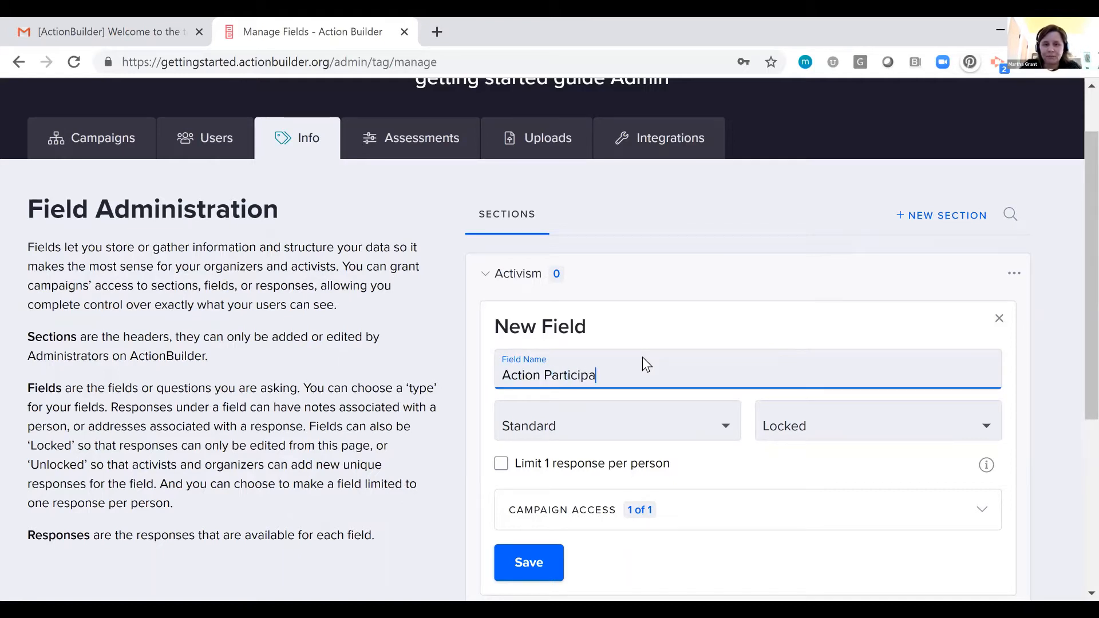
{"action": "type", "text": "tion"}
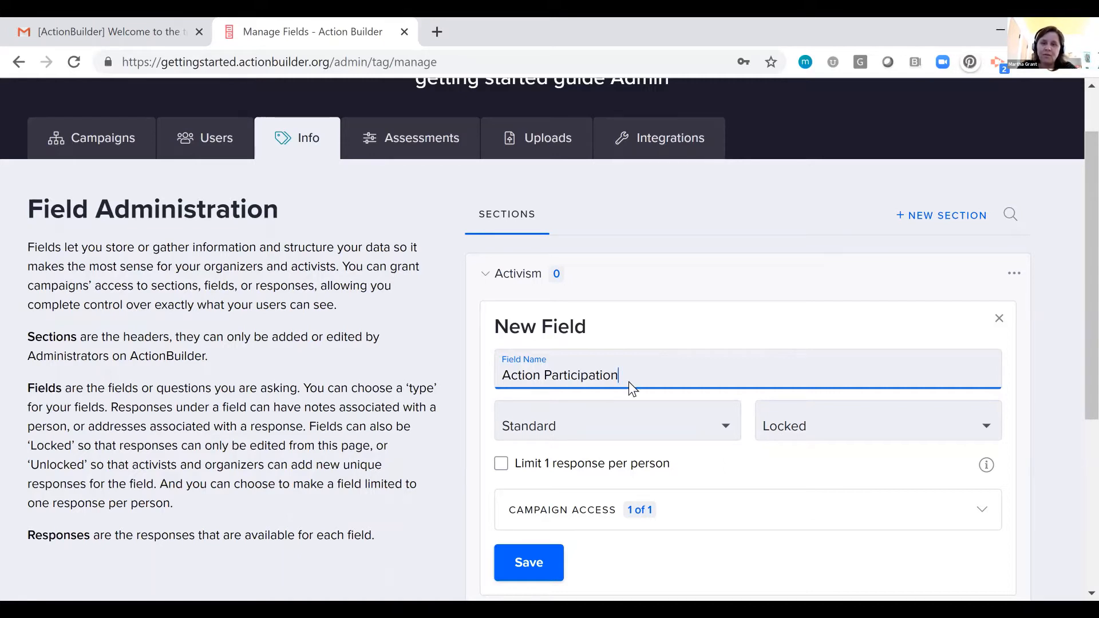
{"action": "left_click", "coordinate": [621, 425]}
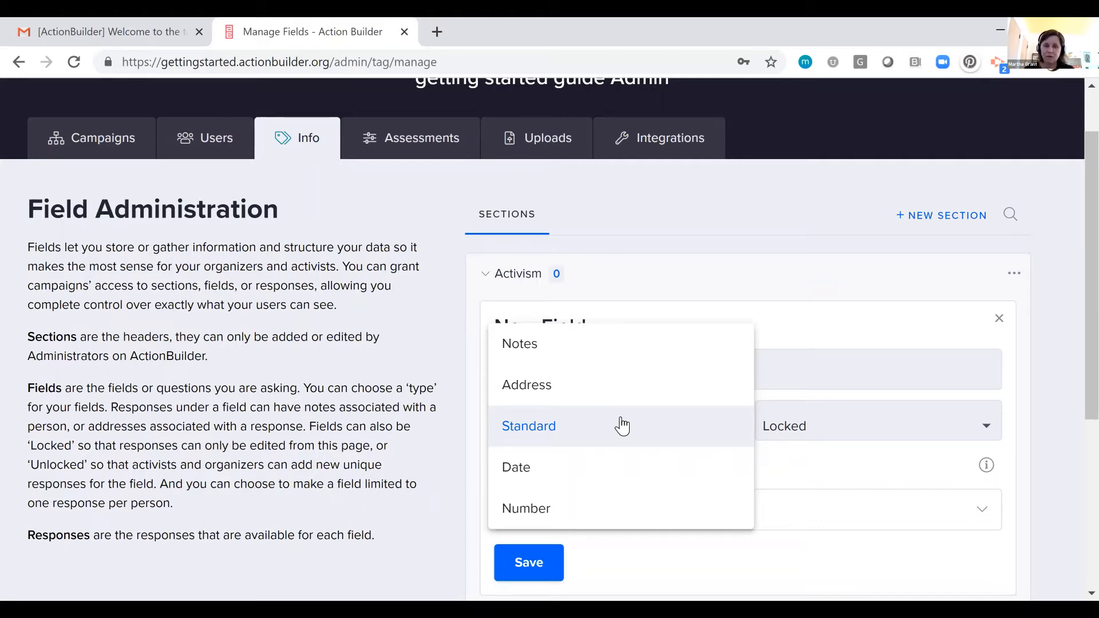
{"action": "left_click", "coordinate": [610, 467]}
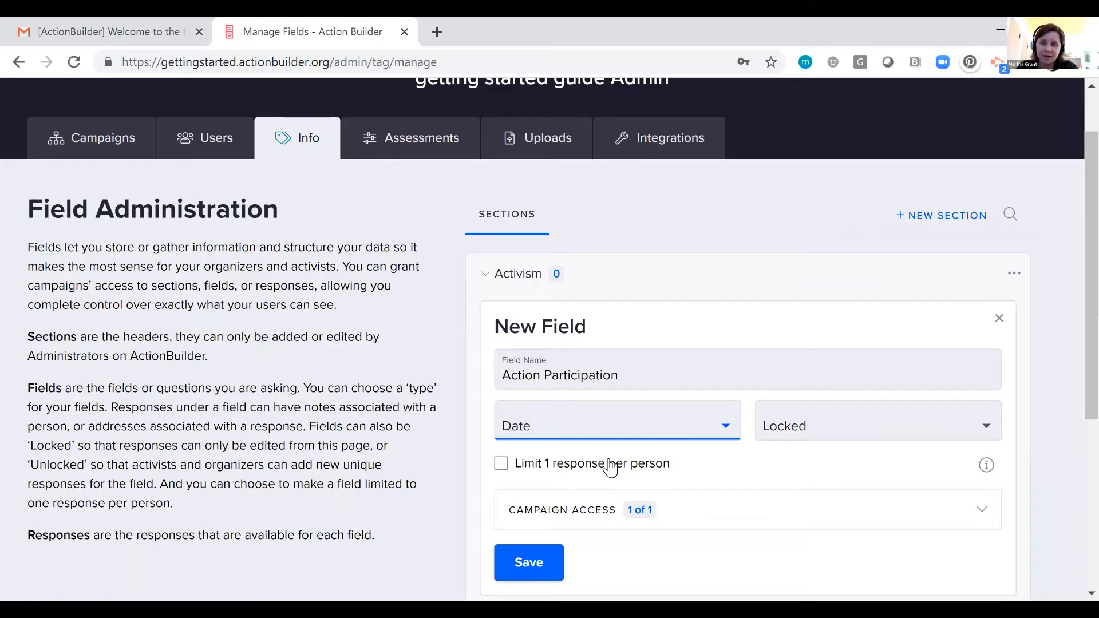
{"action": "left_click", "coordinate": [824, 425]}
{"action": "left_click", "coordinate": [787, 485]}
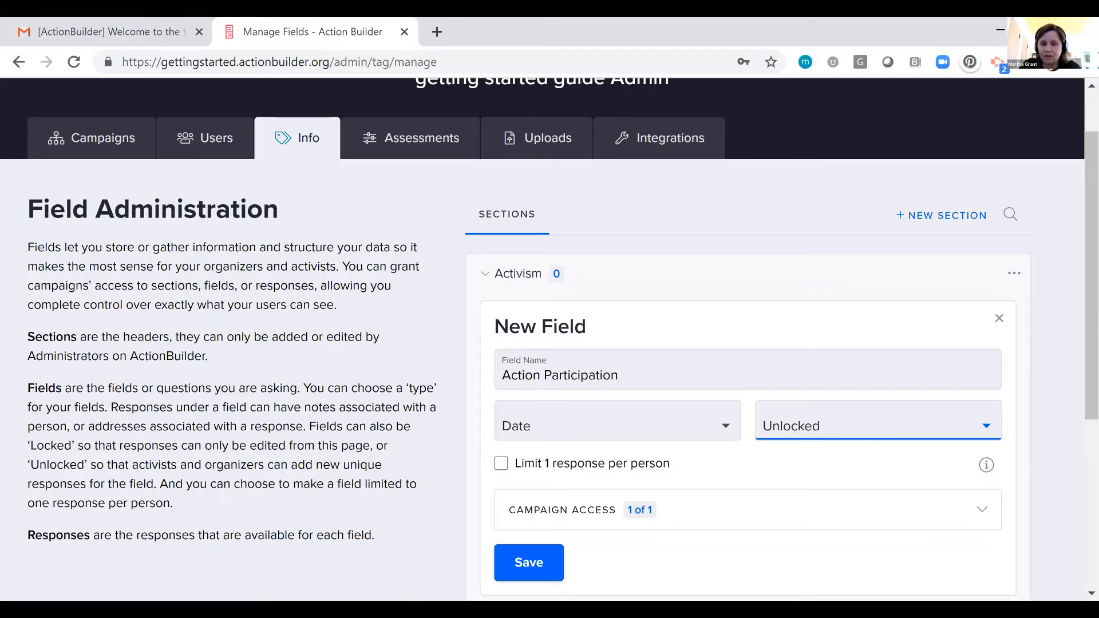
{"action": "left_click", "coordinate": [528, 563]}
Create the responses Petition and Rally for the Action Participation field
{"action": "scroll", "coordinate": [416, 356], "scroll_direction": "down", "scroll_amount": 5}
{"action": "scroll", "coordinate": [399, 348], "scroll_direction": "up", "scroll_amount": 2}
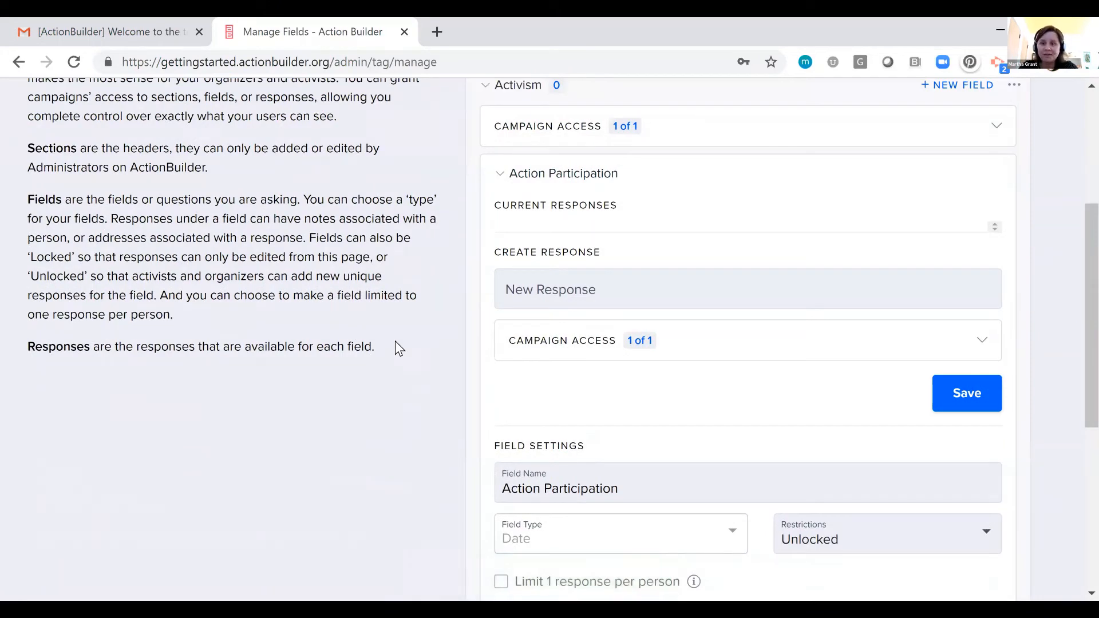
{"action": "scroll", "coordinate": [689, 339], "scroll_direction": "up", "scroll_amount": 1}
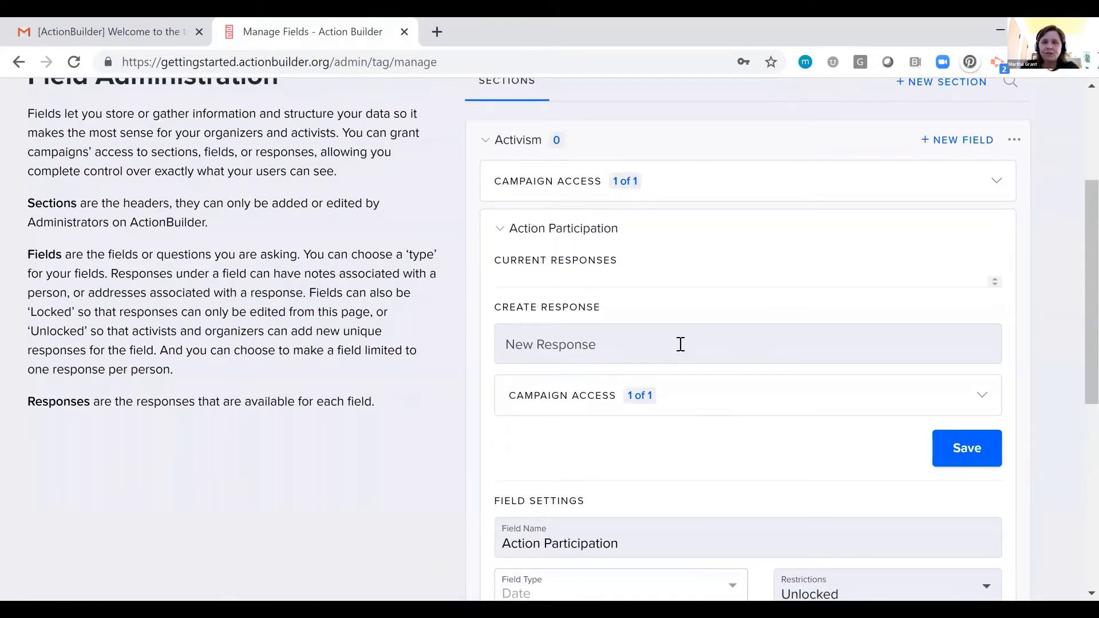
{"action": "left_click", "coordinate": [680, 344]}
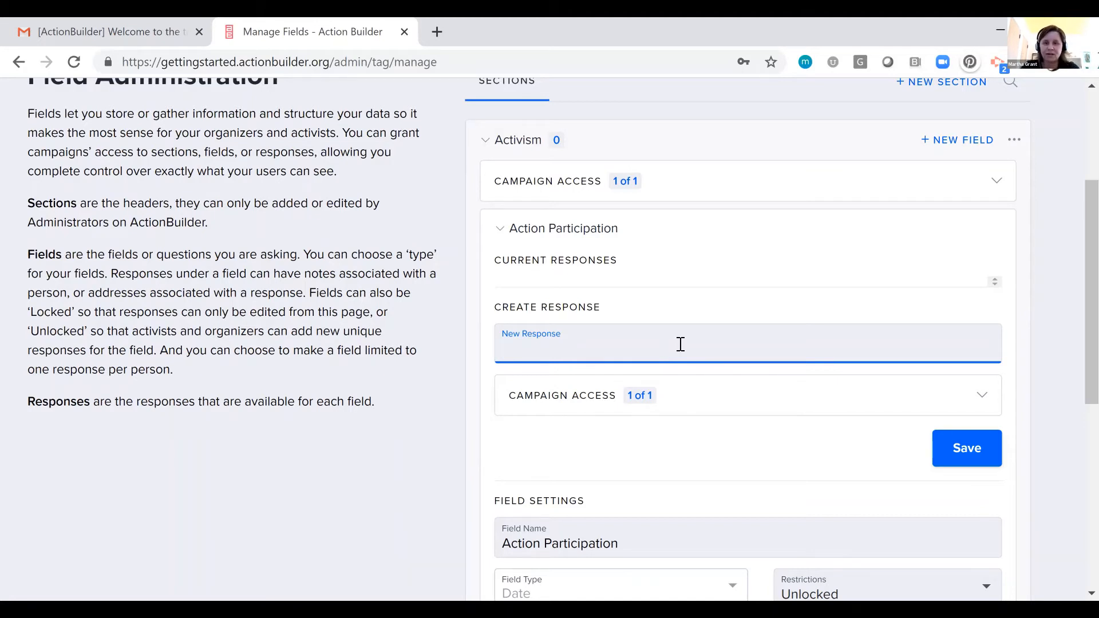
{"action": "type", "text": "Petition"}
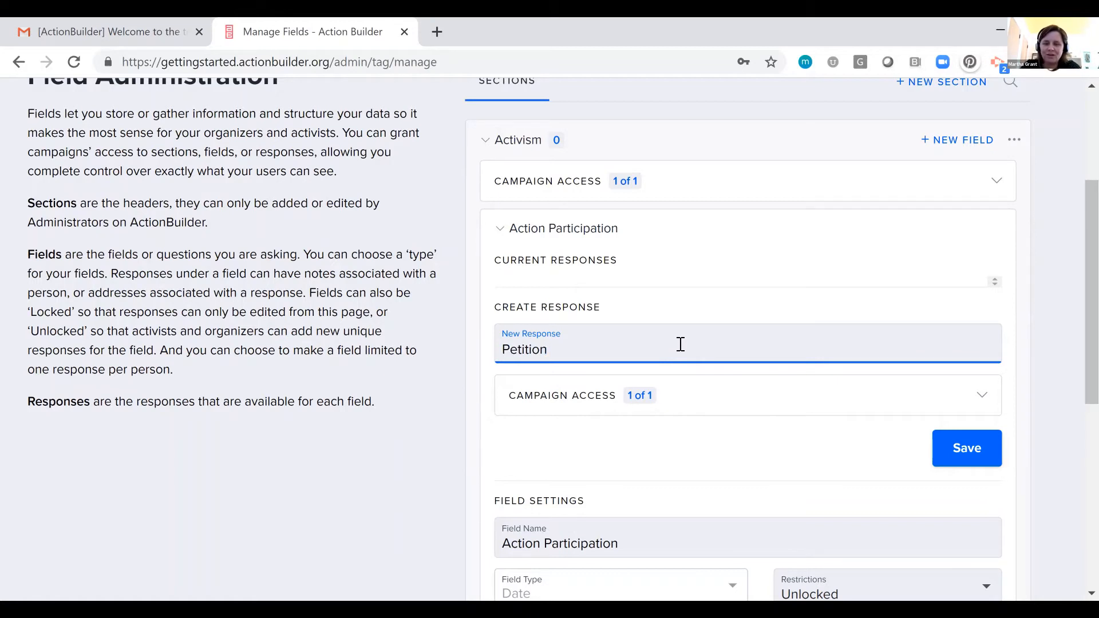
{"action": "key", "text": "Return"}
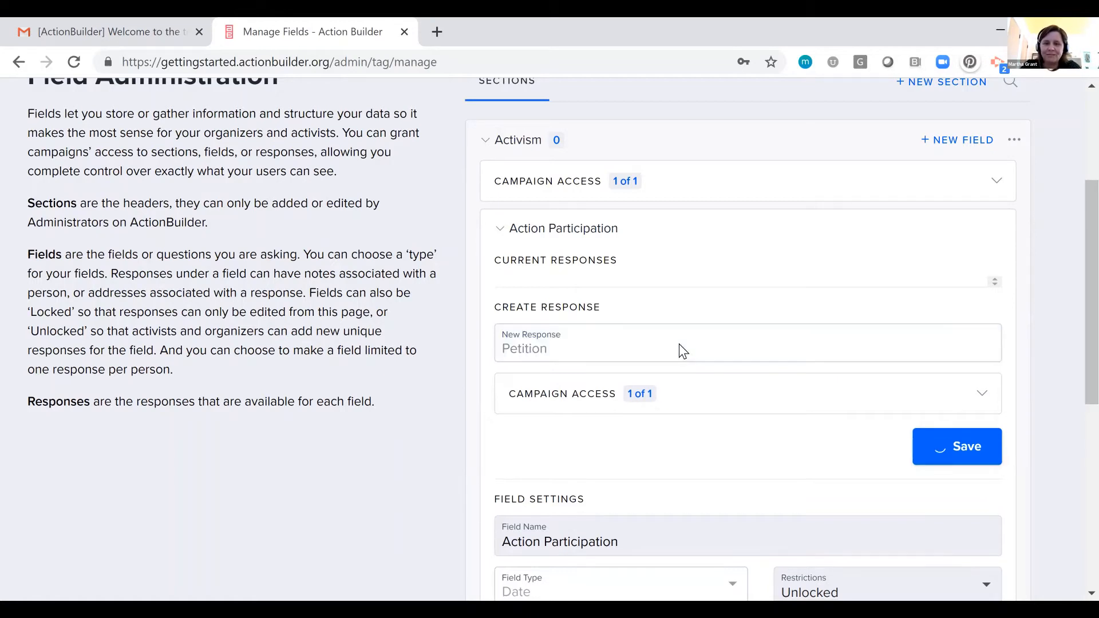
{"action": "left_click", "coordinate": [624, 372]}
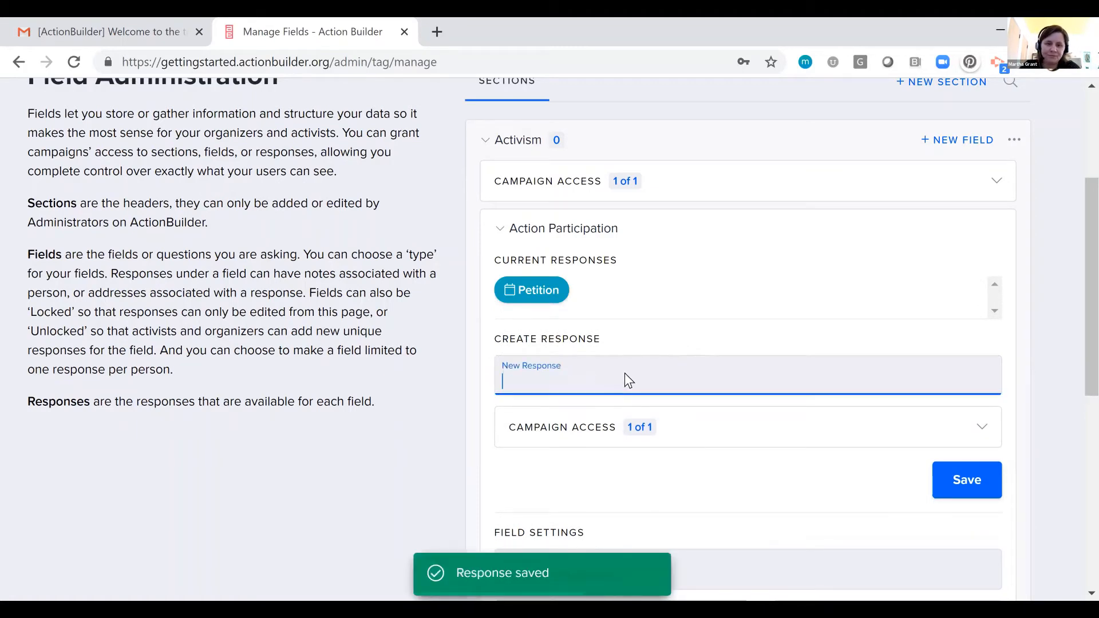
{"action": "type", "text": "Rally"}
{"action": "key", "text": "Return"}
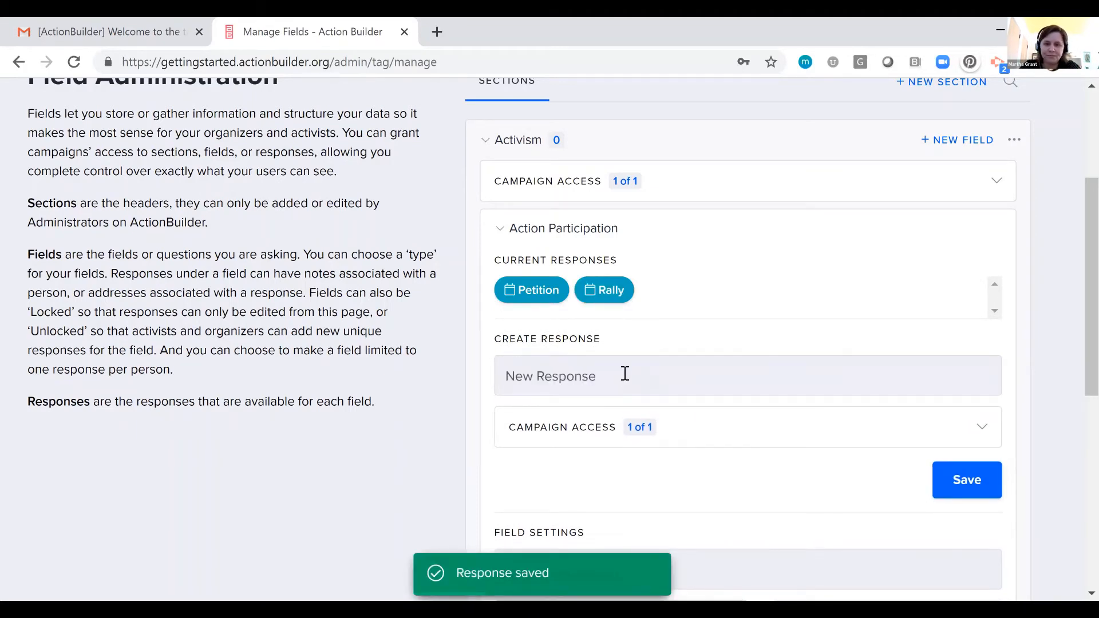
Create two more responses, Meeting and Event, for the Action Participation field
{"action": "left_click", "coordinate": [625, 373]}
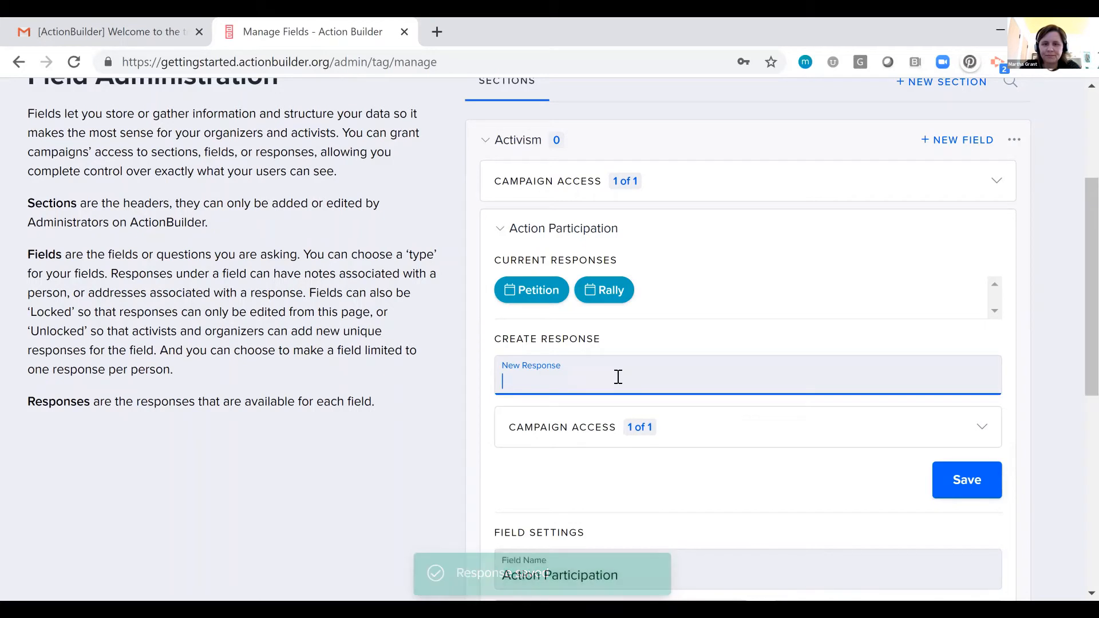
{"action": "type", "text": "E"}
{"action": "key", "text": "BackSpace"}
{"action": "type", "text": "Meeting"}
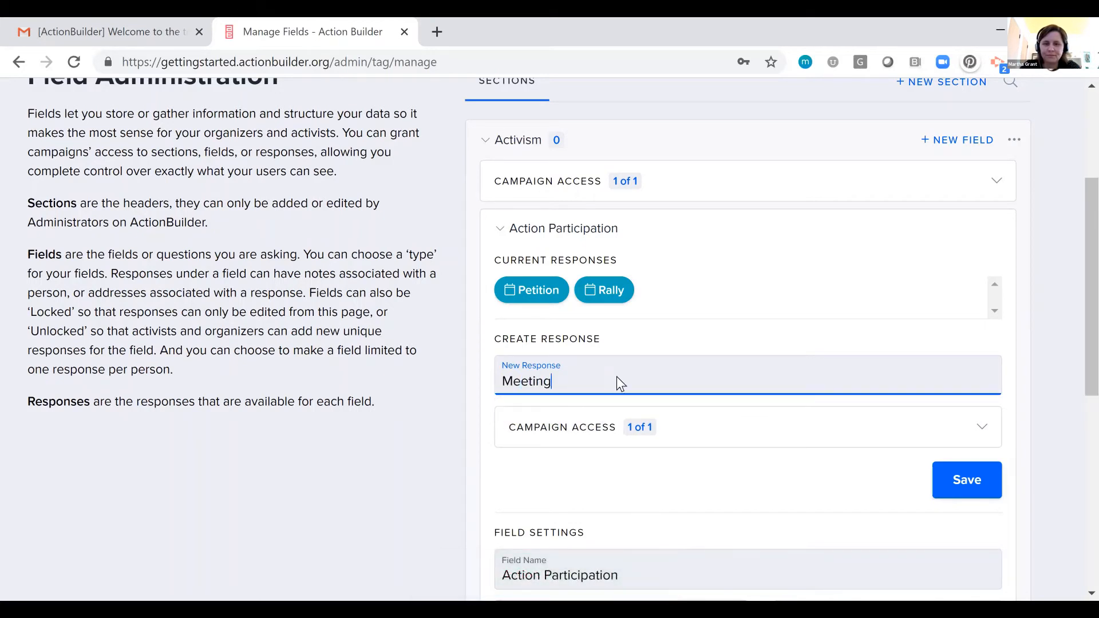
{"action": "key", "text": "Return"}
{"action": "left_click", "coordinate": [618, 376]}
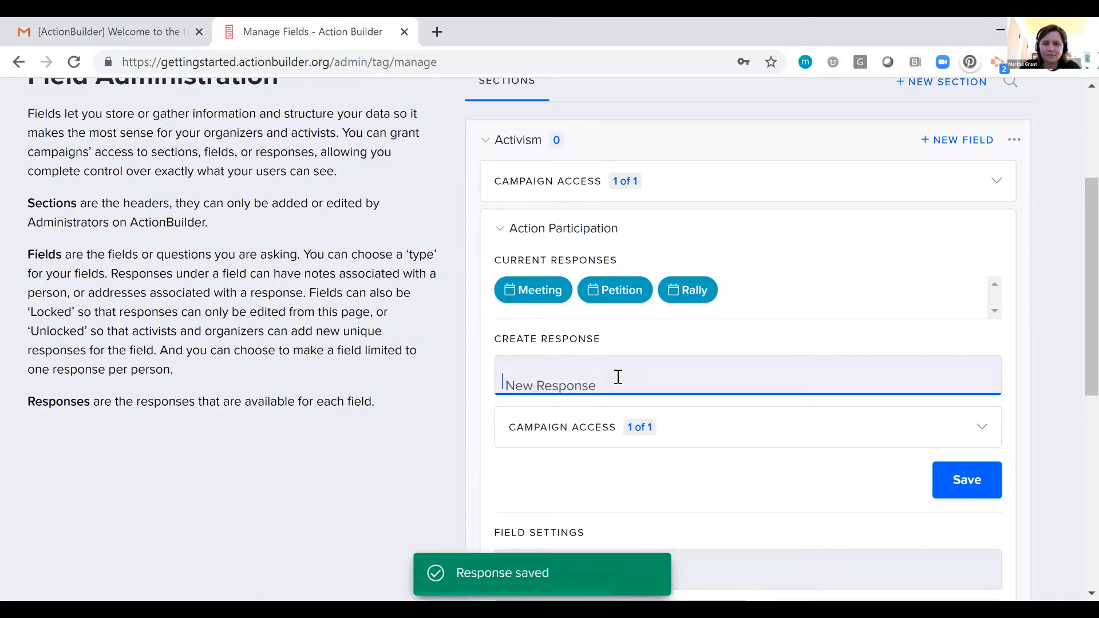
{"action": "type", "text": "Event"}
{"action": "key", "text": "Return"}
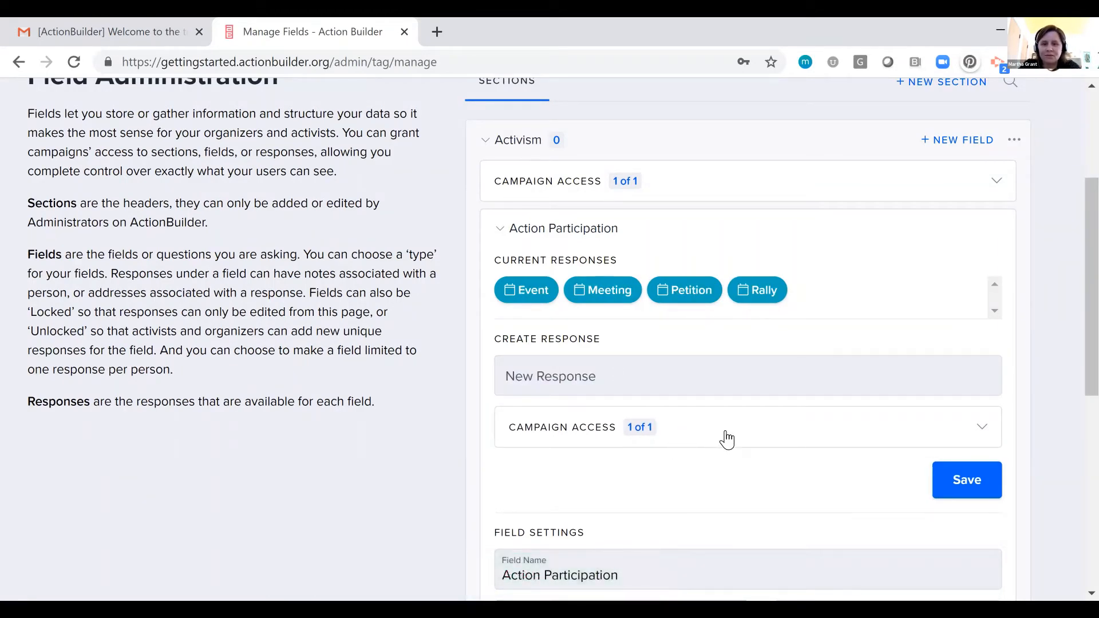
Examine which campaigns have access to new responses and to the Action Participation field itself
{"action": "scroll", "coordinate": [727, 424], "scroll_direction": "down", "scroll_amount": 1}
{"action": "left_click", "coordinate": [727, 406]}
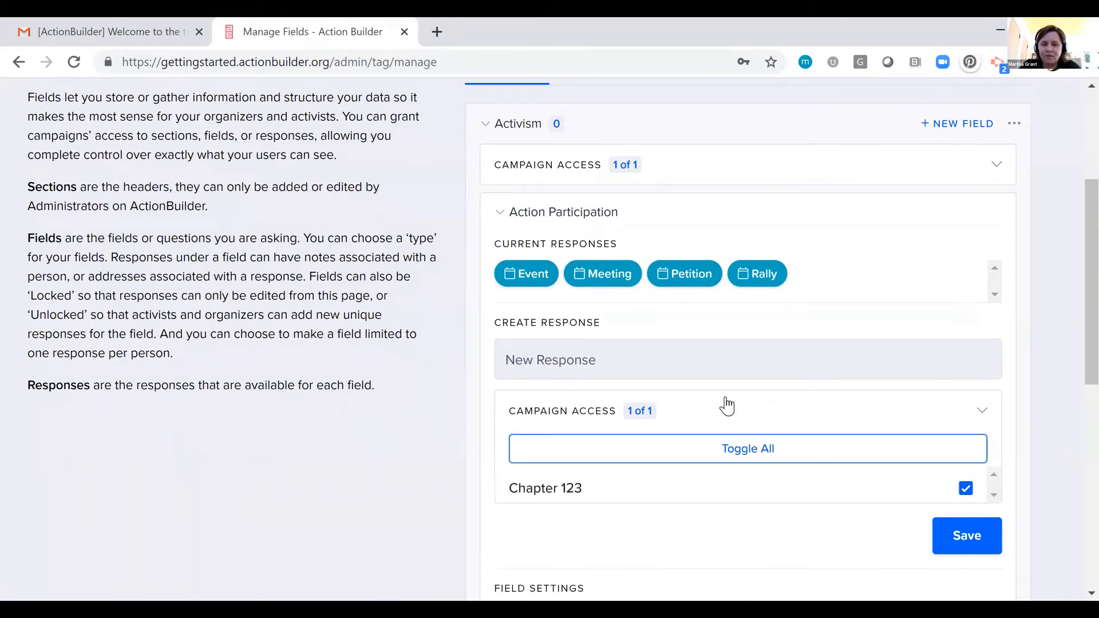
{"action": "left_click", "coordinate": [574, 418]}
{"action": "scroll", "coordinate": [572, 418], "scroll_direction": "down", "scroll_amount": 3}
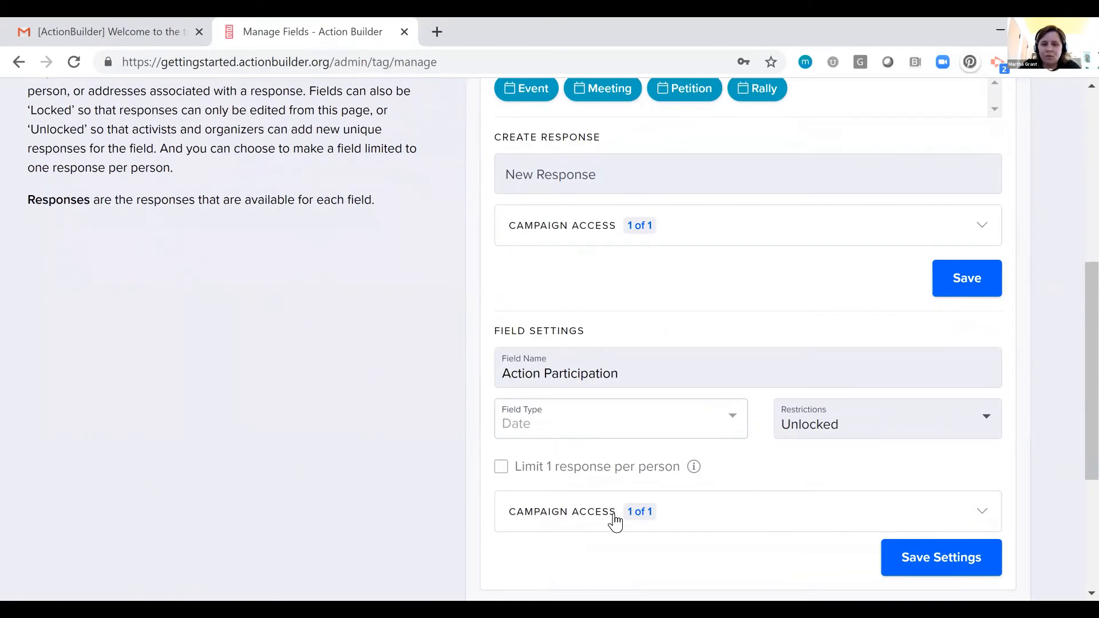
{"action": "left_click", "coordinate": [615, 522]}
{"action": "scroll", "coordinate": [595, 389], "scroll_direction": "down", "scroll_amount": 2}
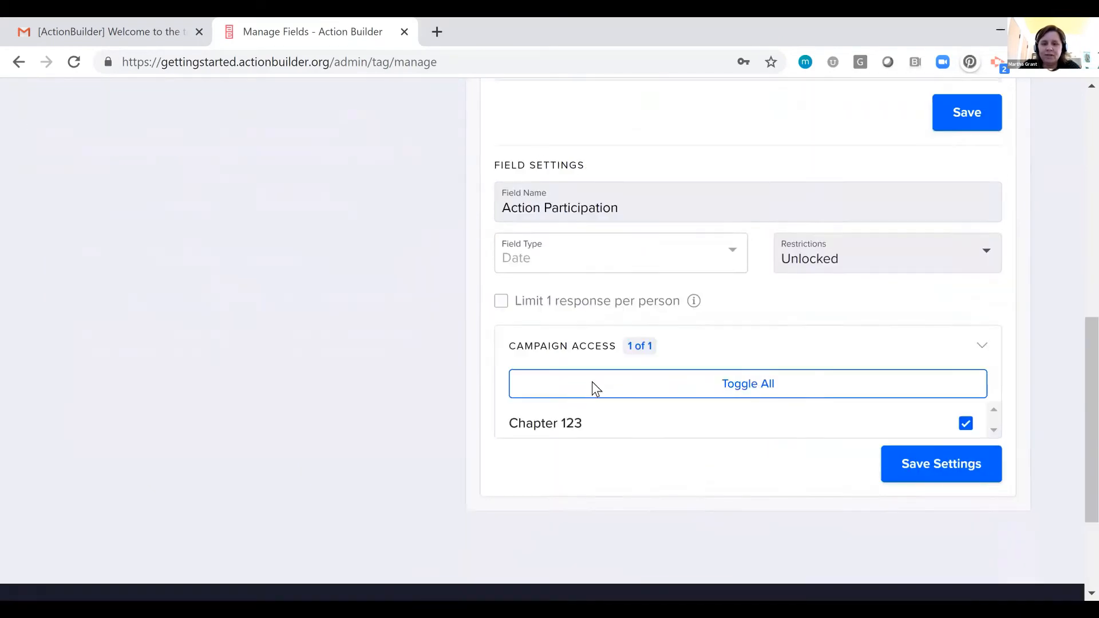
{"action": "scroll", "coordinate": [664, 401], "scroll_direction": "up", "scroll_amount": 1}
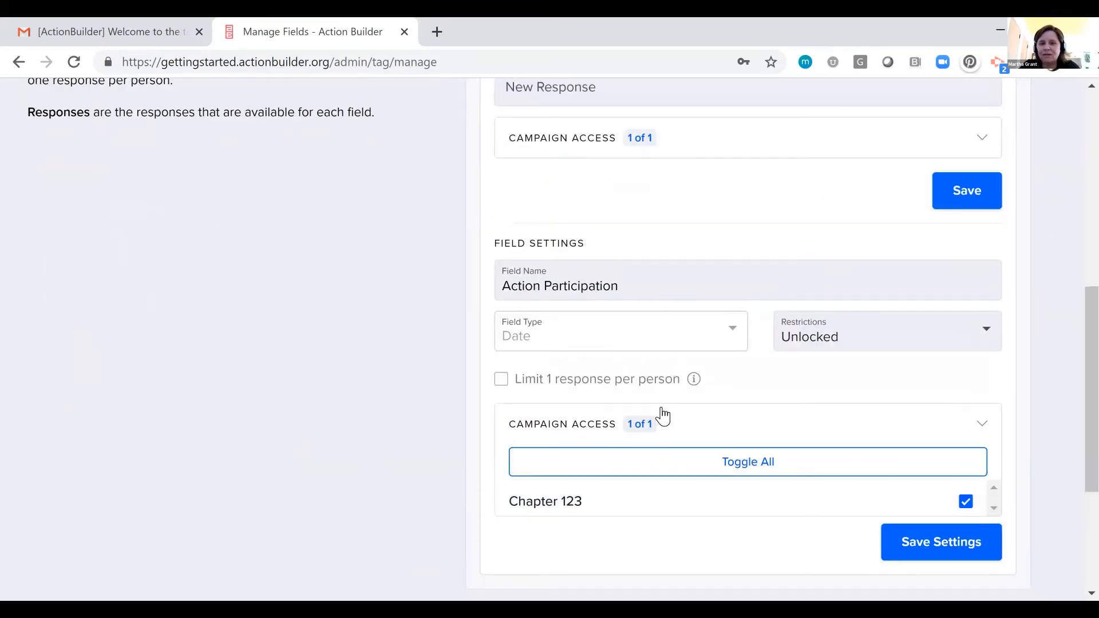
{"action": "scroll", "coordinate": [665, 421], "scroll_direction": "up", "scroll_amount": 4}
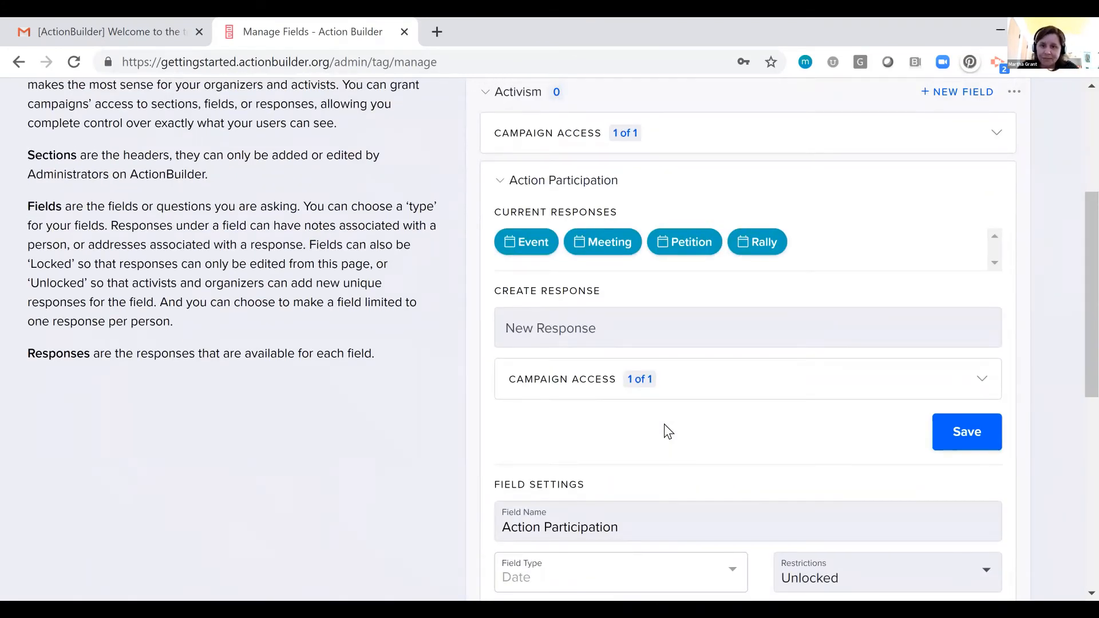
{"action": "scroll", "coordinate": [664, 426], "scroll_direction": "up", "scroll_amount": 3}
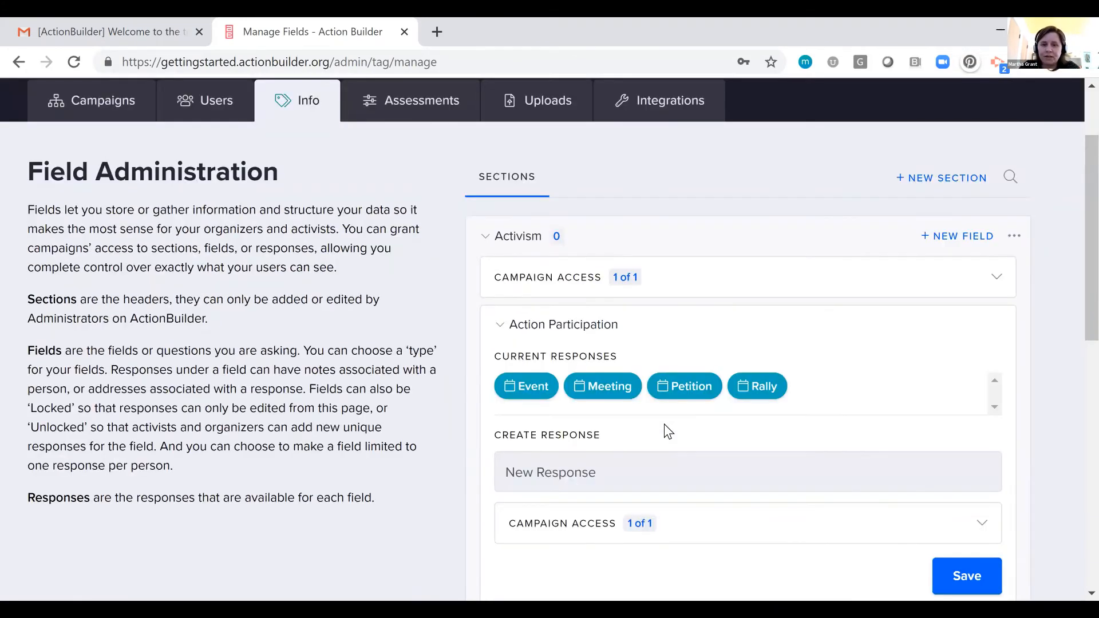
Add a field named Issues to the Activism section, with type Notes and restriction Unlocked, and save it
{"action": "left_click", "coordinate": [569, 333]}
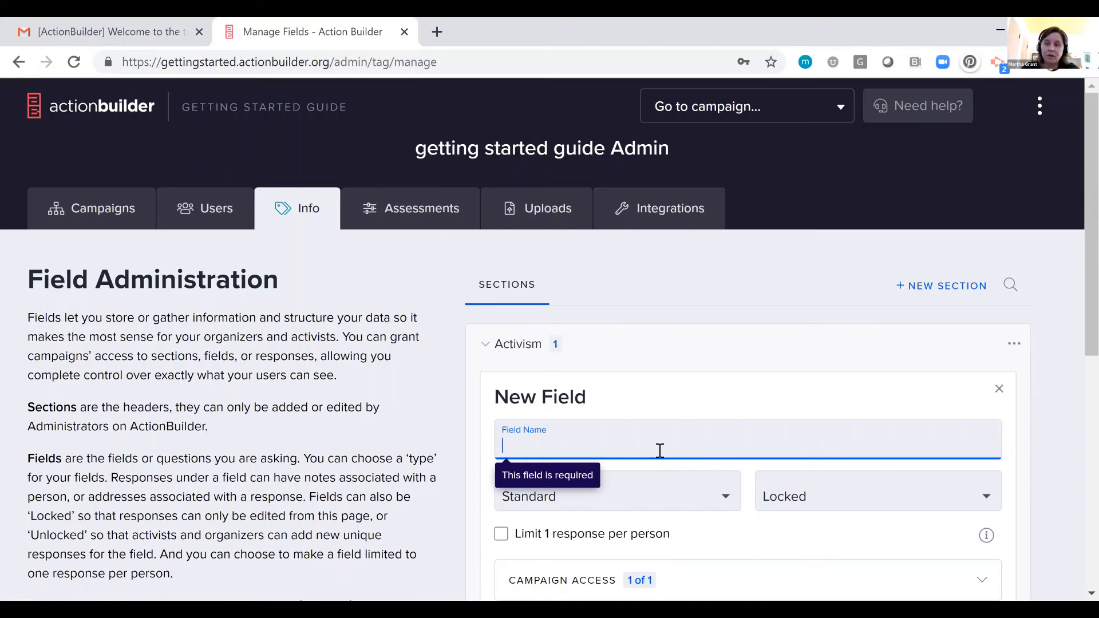
{"action": "type", "text": "Issues"}
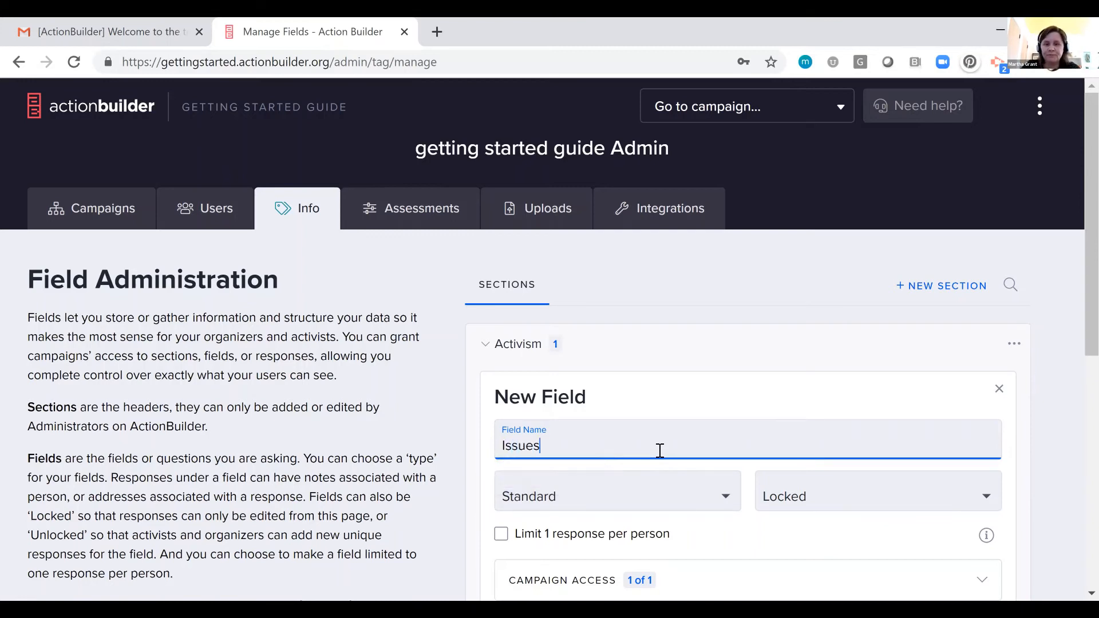
{"action": "left_click", "coordinate": [640, 498]}
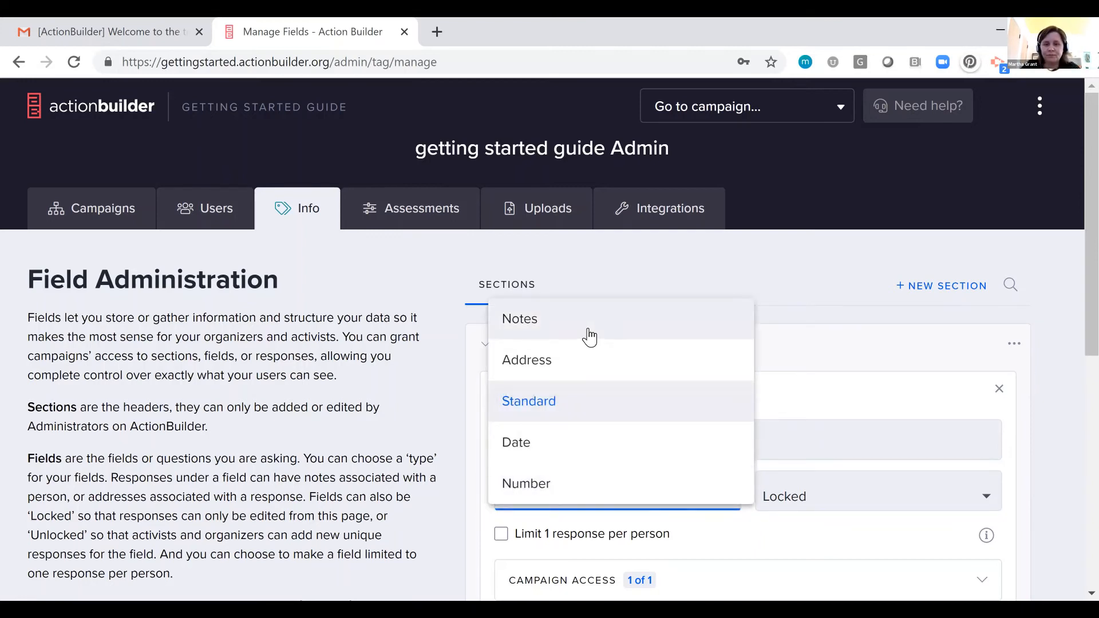
{"action": "left_click", "coordinate": [589, 336]}
{"action": "left_click", "coordinate": [781, 496]}
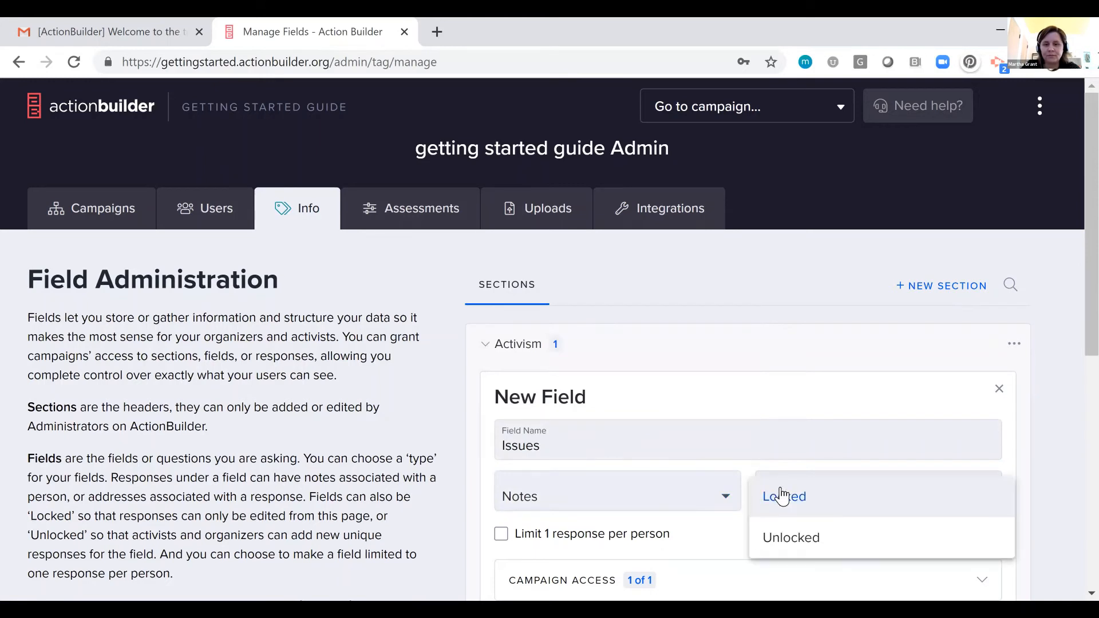
{"action": "left_click", "coordinate": [779, 537]}
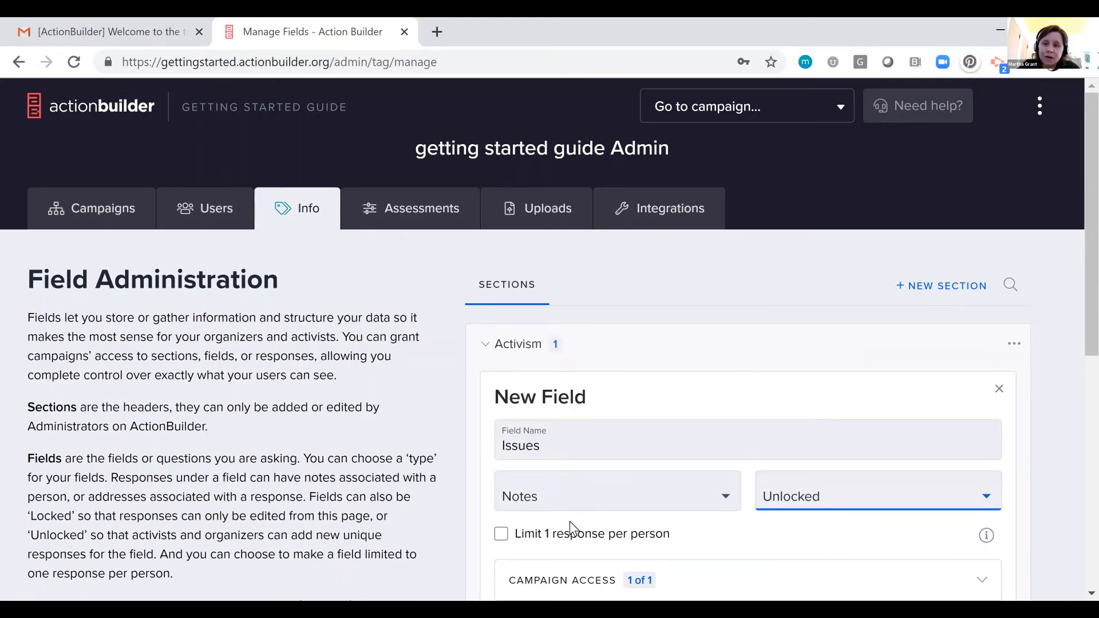
{"action": "scroll", "coordinate": [569, 521], "scroll_direction": "down", "scroll_amount": 1}
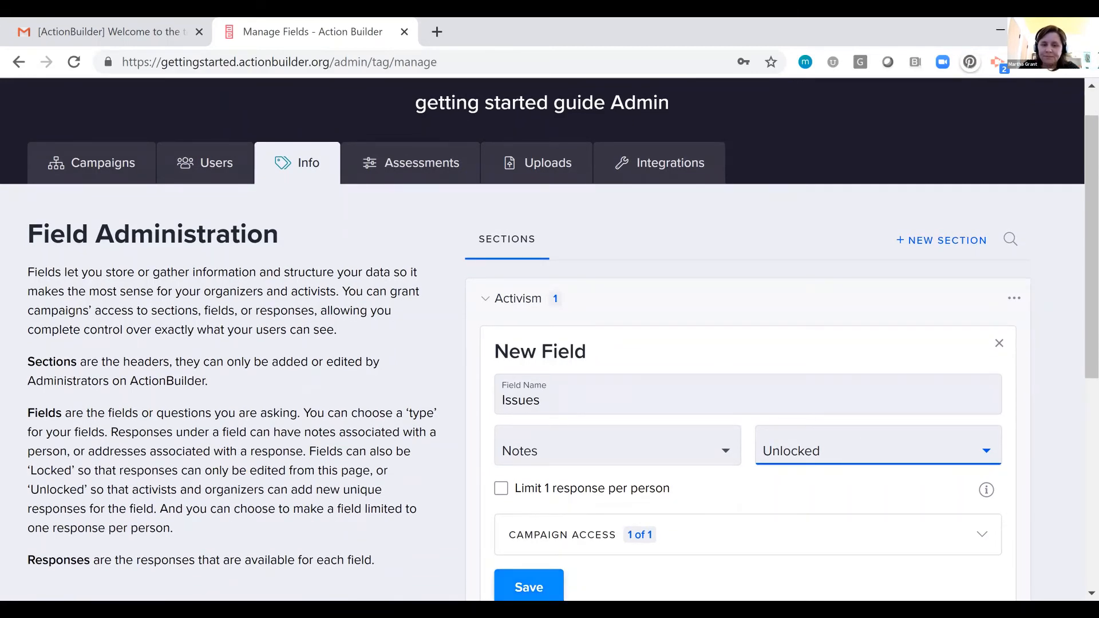
{"action": "left_click", "coordinate": [529, 588]}
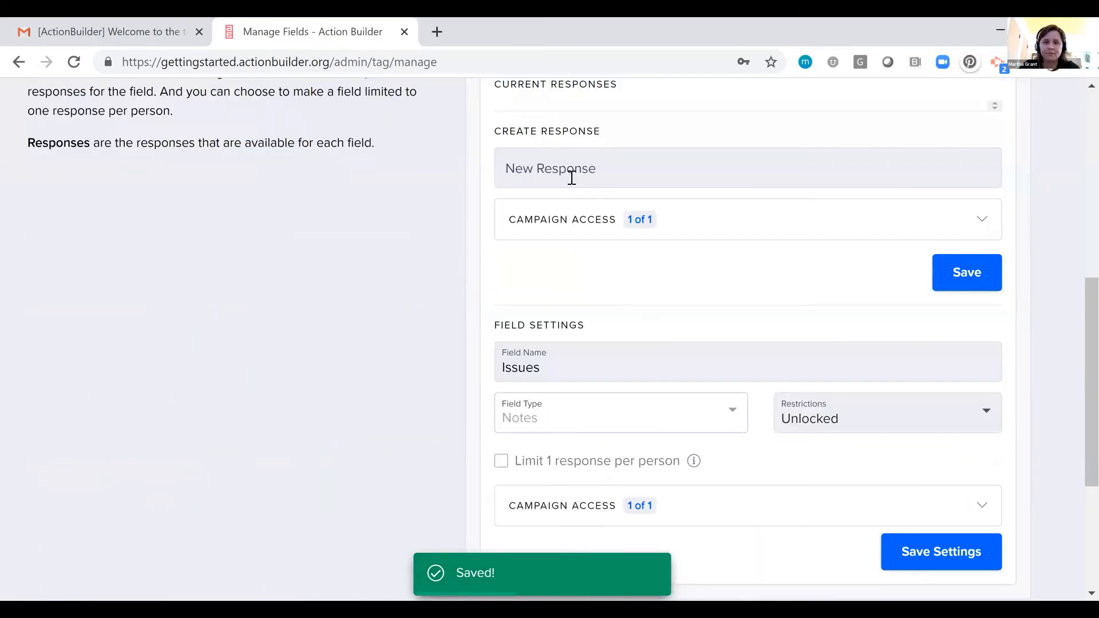
Create the response The Environment for the Issues field, and collapse the field
{"action": "left_click", "coordinate": [571, 178]}
{"action": "type", "text": "The Enviro"}
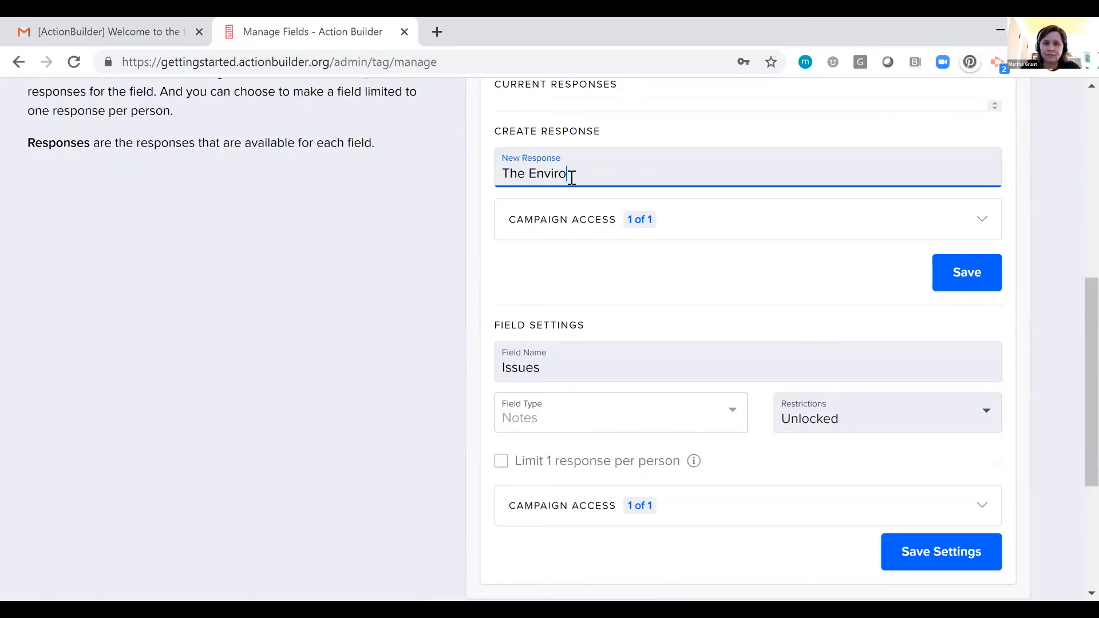
{"action": "type", "text": "nment"}
{"action": "key", "text": "Return"}
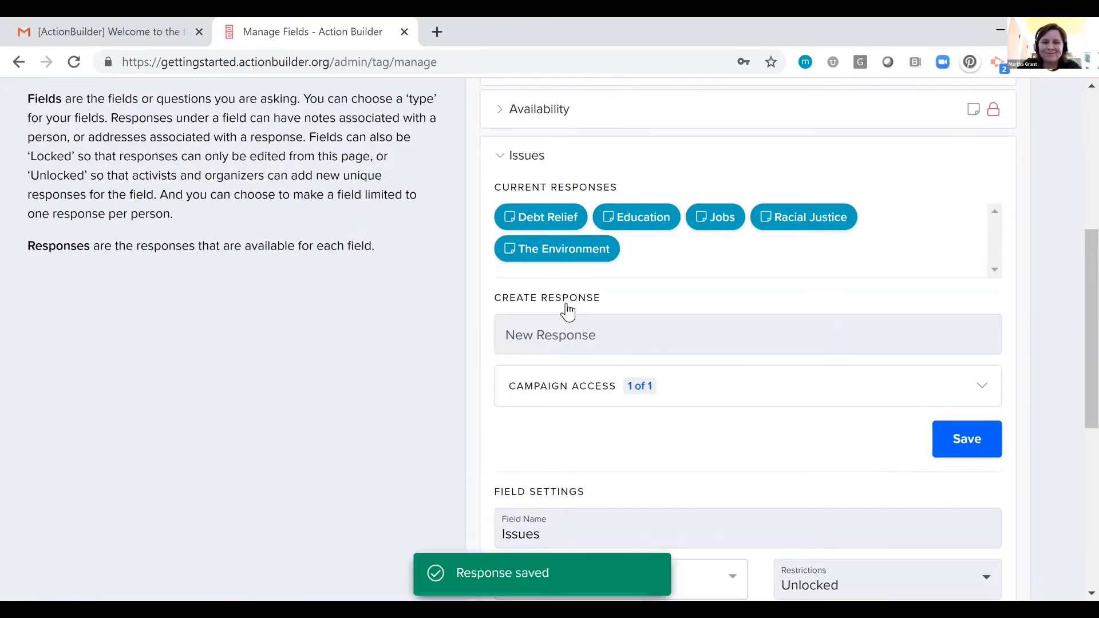
{"action": "scroll", "coordinate": [511, 373], "scroll_direction": "up", "scroll_amount": 2}
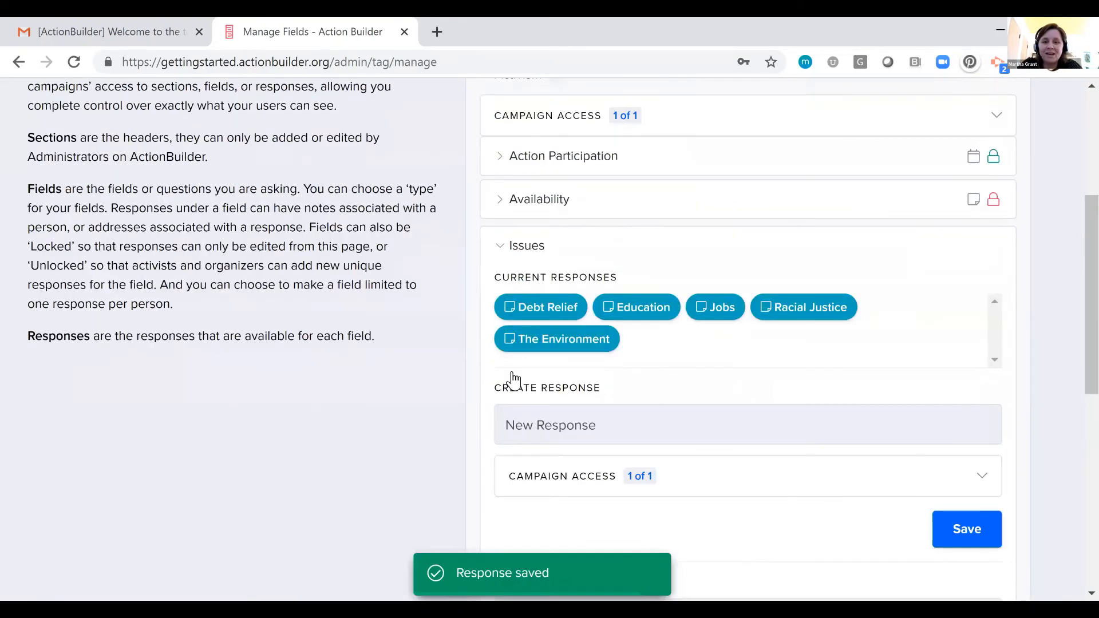
{"action": "scroll", "coordinate": [514, 379], "scroll_direction": "up", "scroll_amount": 3}
{"action": "left_click", "coordinate": [512, 379]}
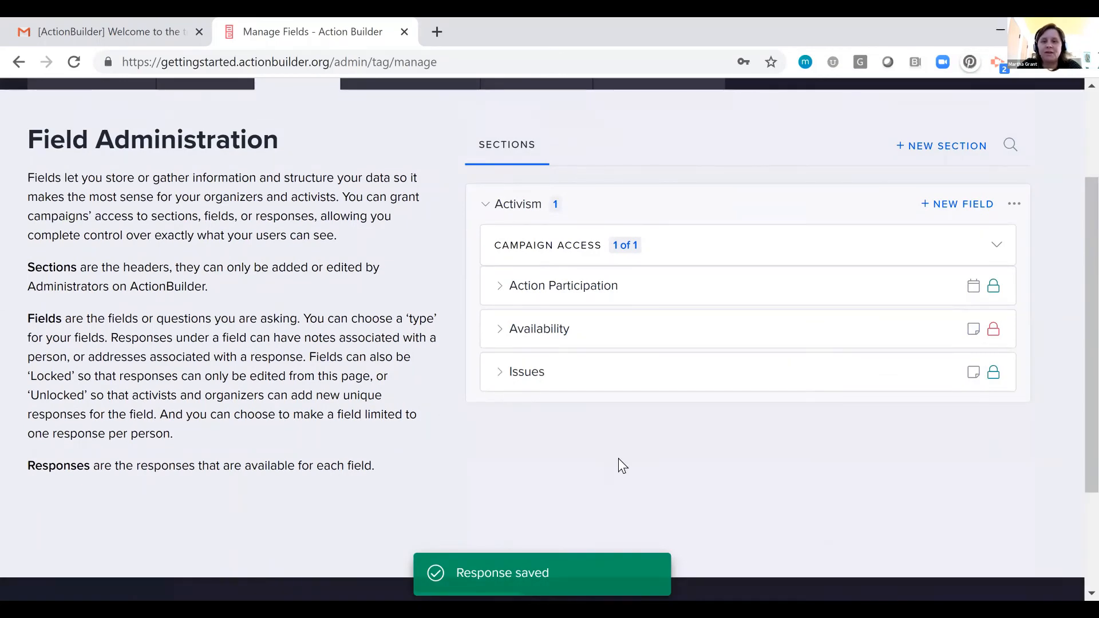
Go from the campaign administration to the Chapter 123 campaign
{"action": "scroll", "coordinate": [618, 459], "scroll_direction": "up", "scroll_amount": 3}
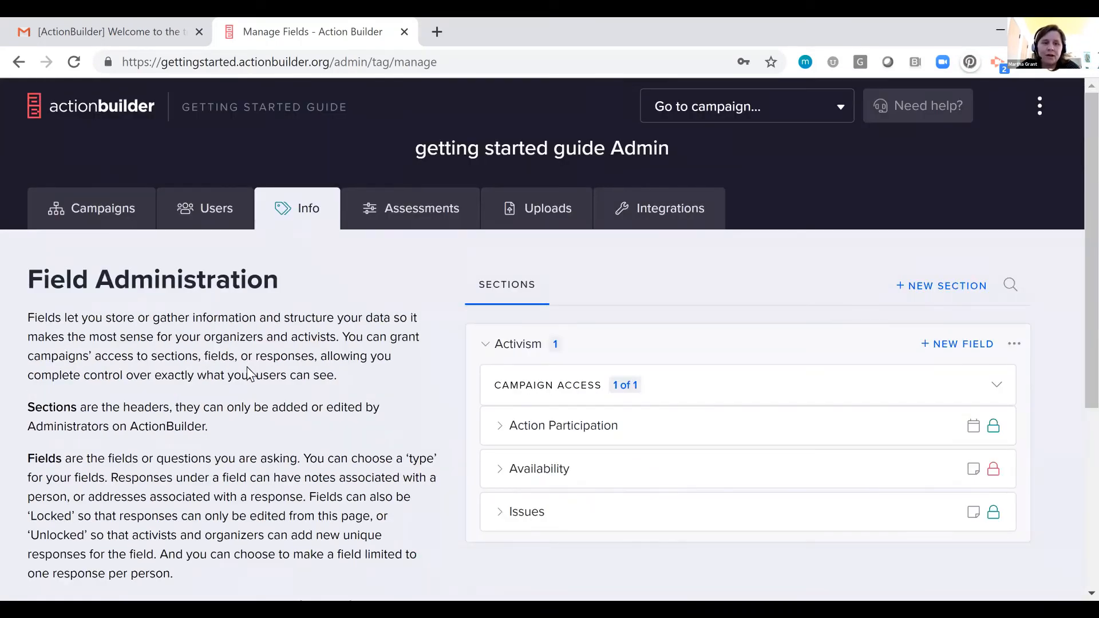
{"action": "left_click", "coordinate": [77, 222]}
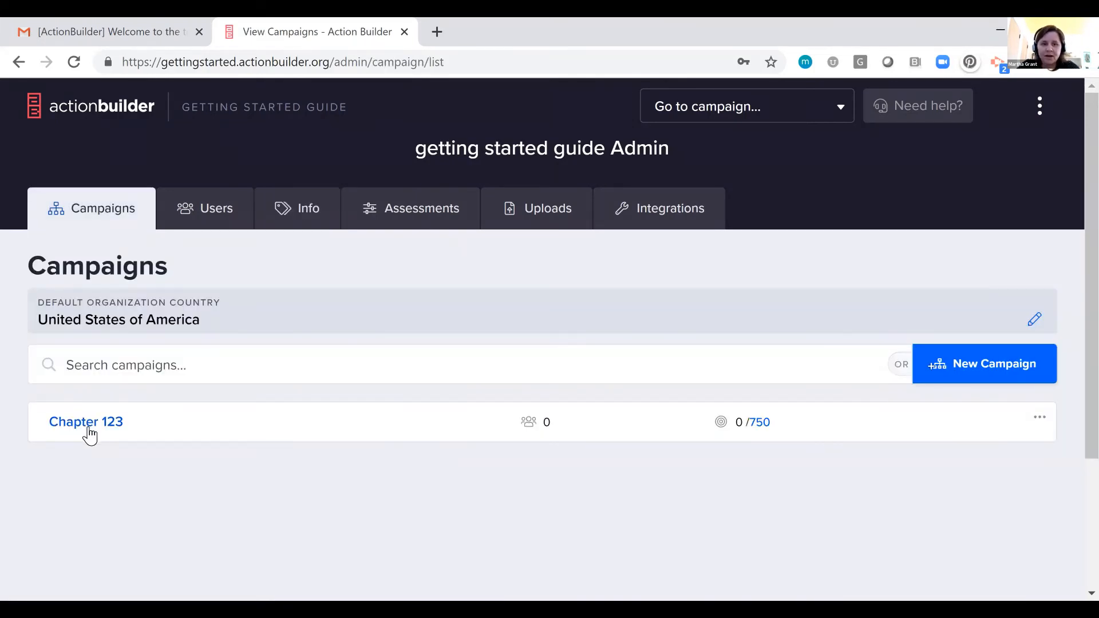
{"action": "left_click", "coordinate": [719, 109]}
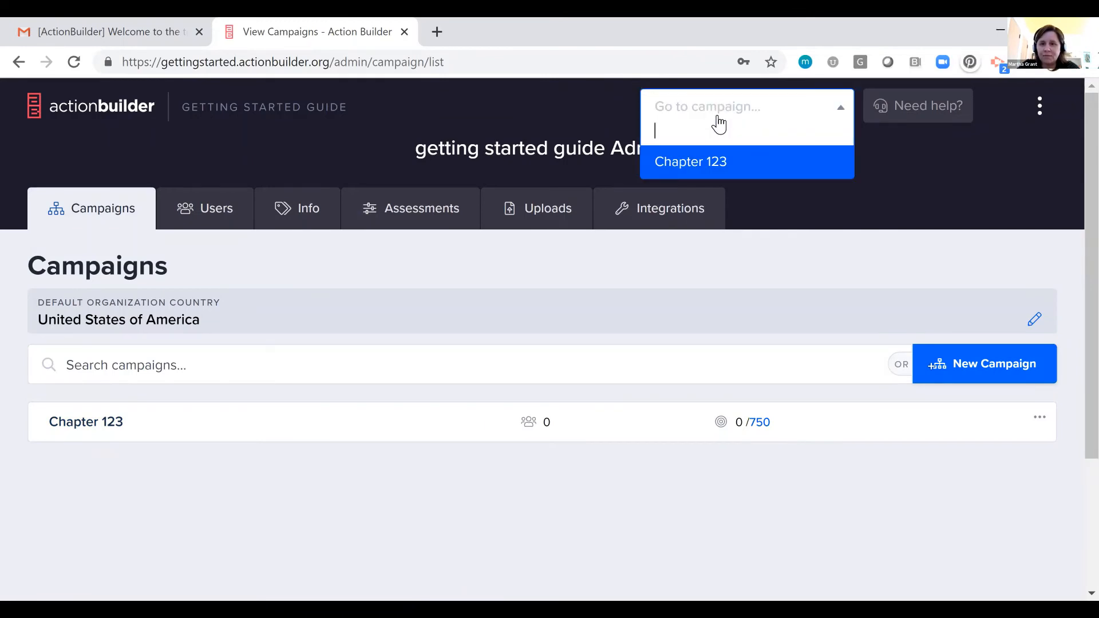
{"action": "left_click", "coordinate": [700, 172]}
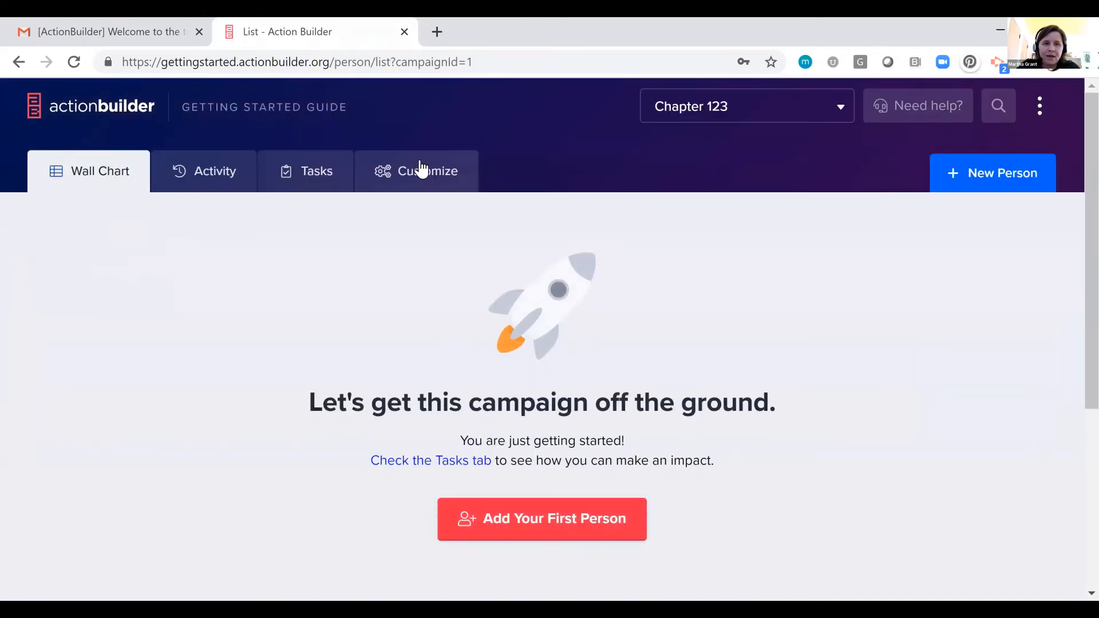
Remove the Action Participation field from the Chapter 123 campaign in its field customization, and save the changes
{"action": "left_click", "coordinate": [421, 169]}
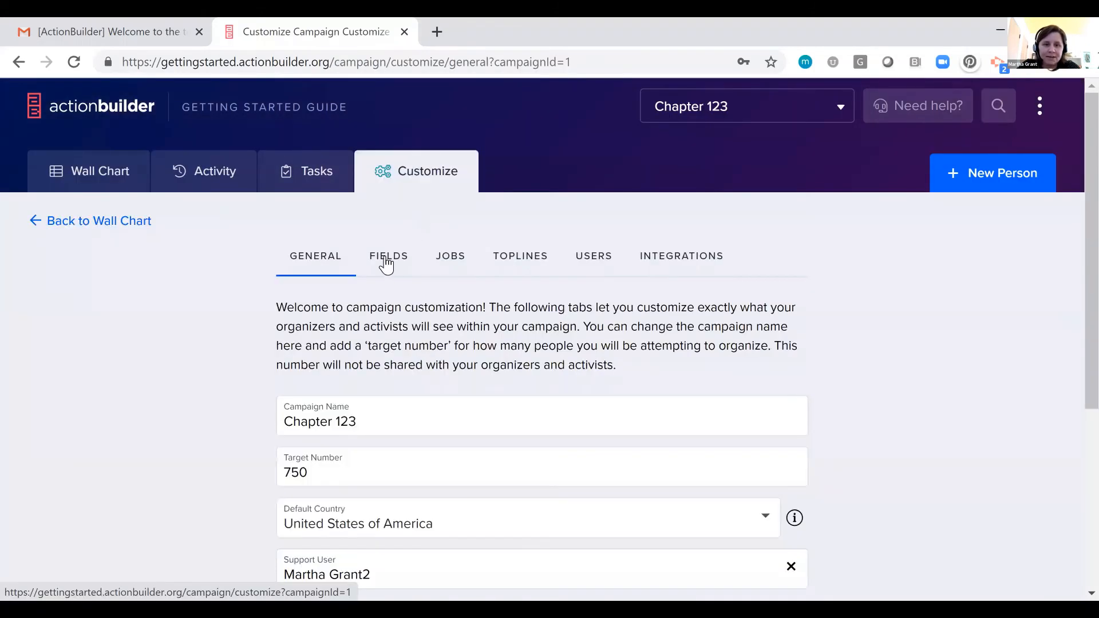
{"action": "left_click", "coordinate": [384, 258]}
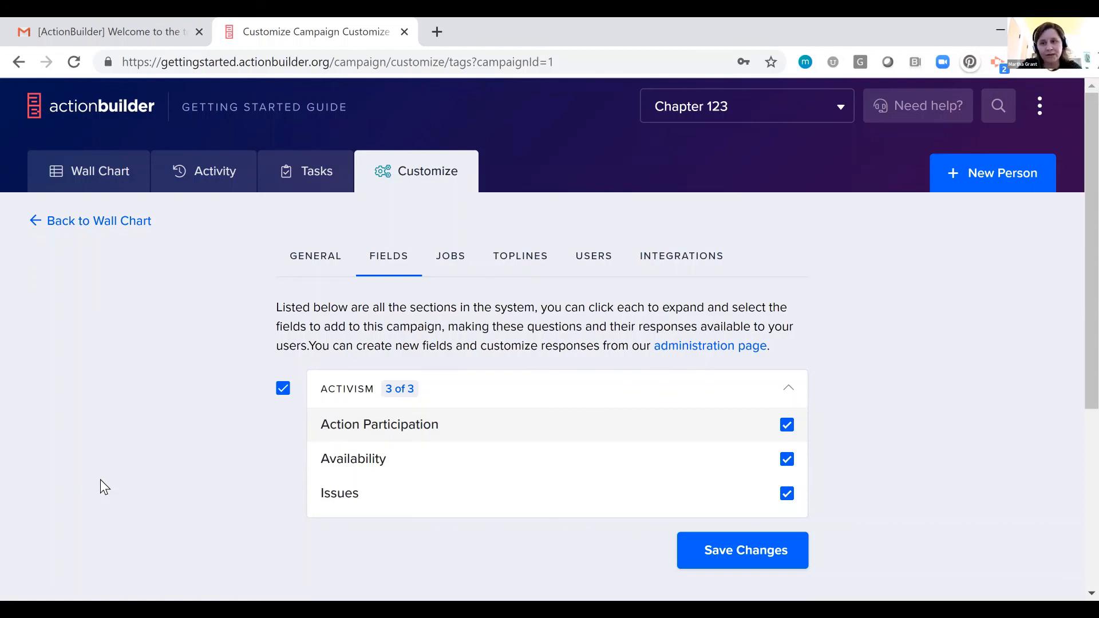
{"action": "left_click", "coordinate": [788, 430]}
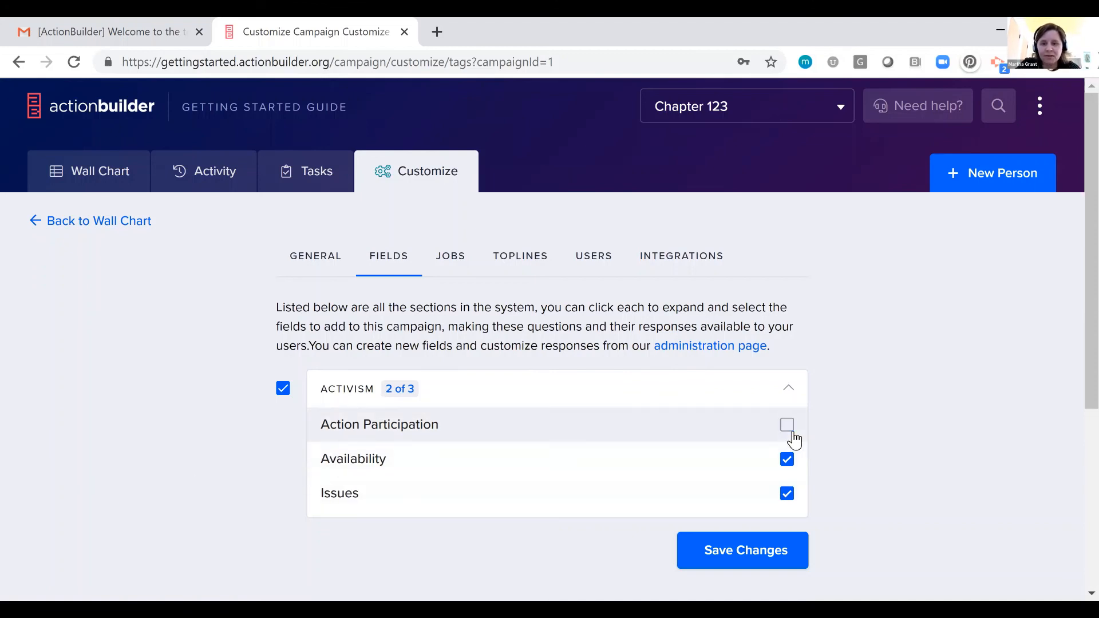
{"action": "left_click", "coordinate": [776, 560]}
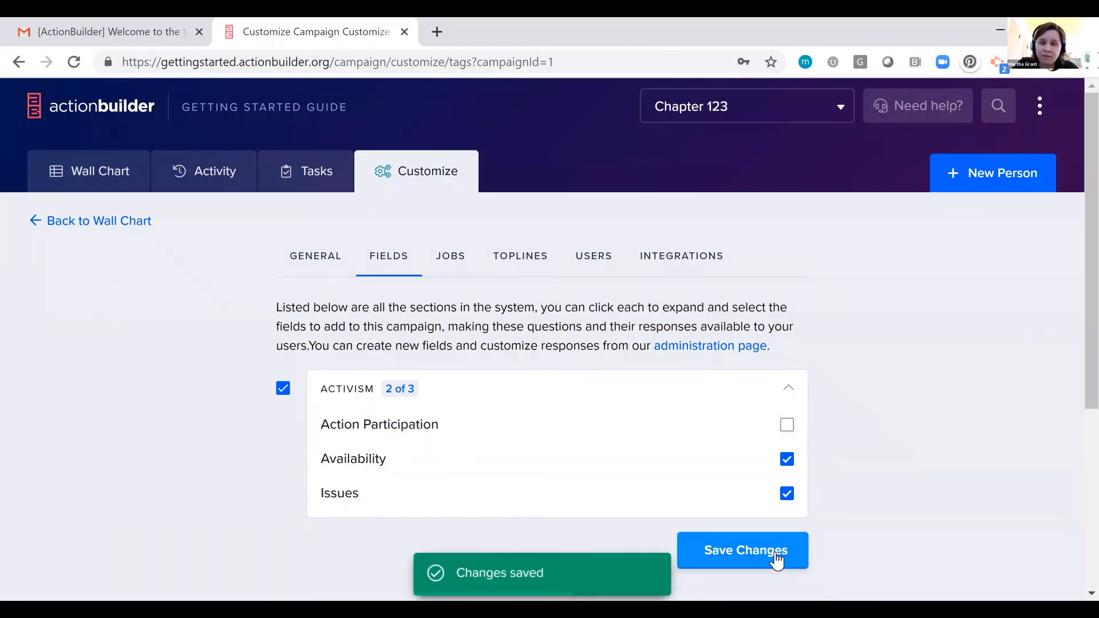